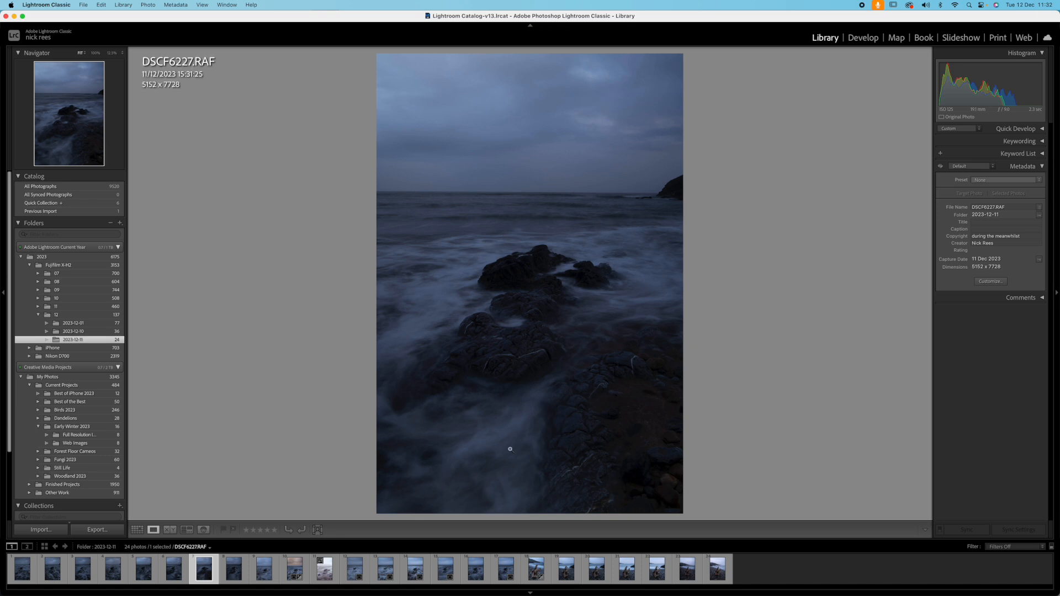
# - Open DSCF6227.RAF for developing, straighten it along the sea horizon, and check the result at 100%
pyautogui.click(862, 38)
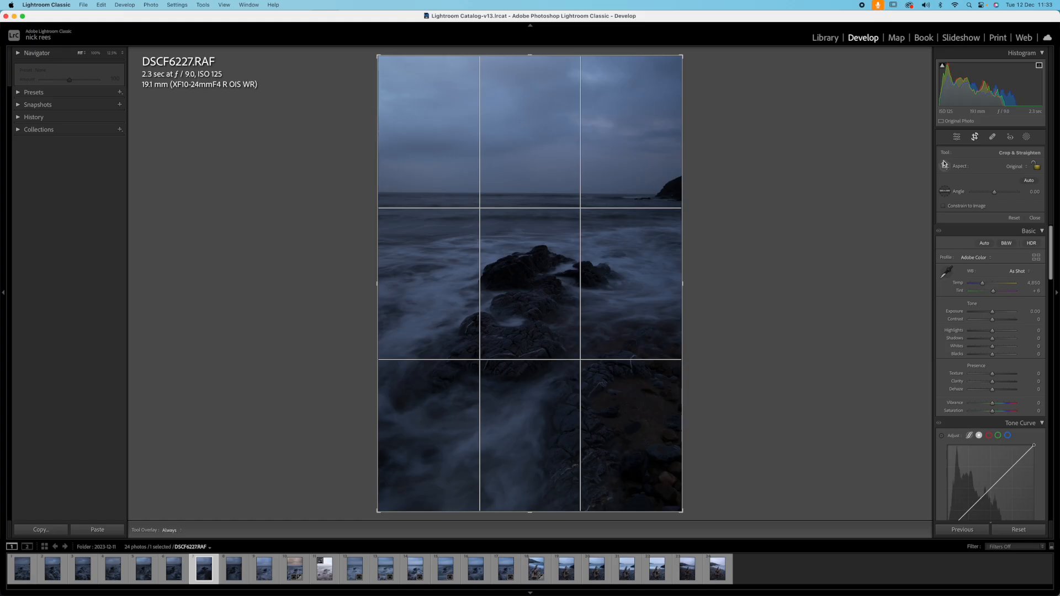
pyautogui.click(944, 191)
pyautogui.moveTo(380, 192); pyautogui.dragTo(683, 193)
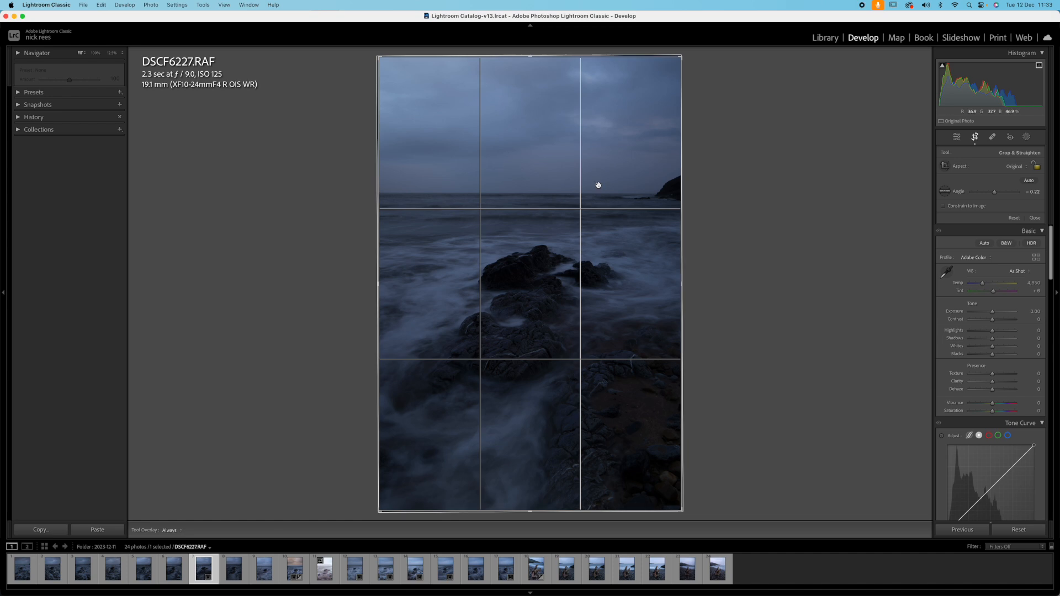
pyautogui.click(975, 140)
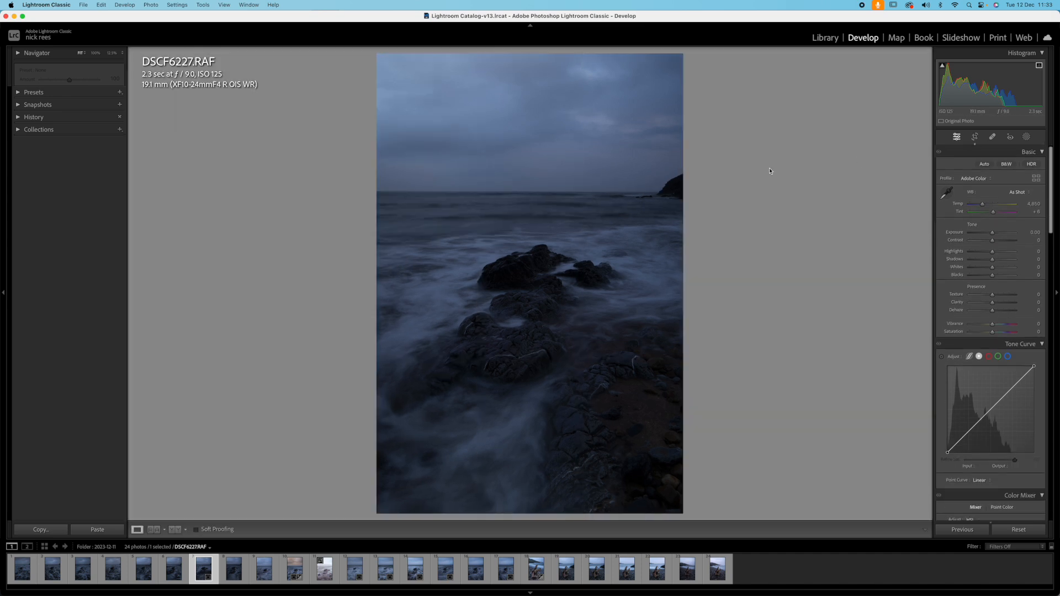
pyautogui.click(558, 159)
pyautogui.scroll(-5, 561, 162)
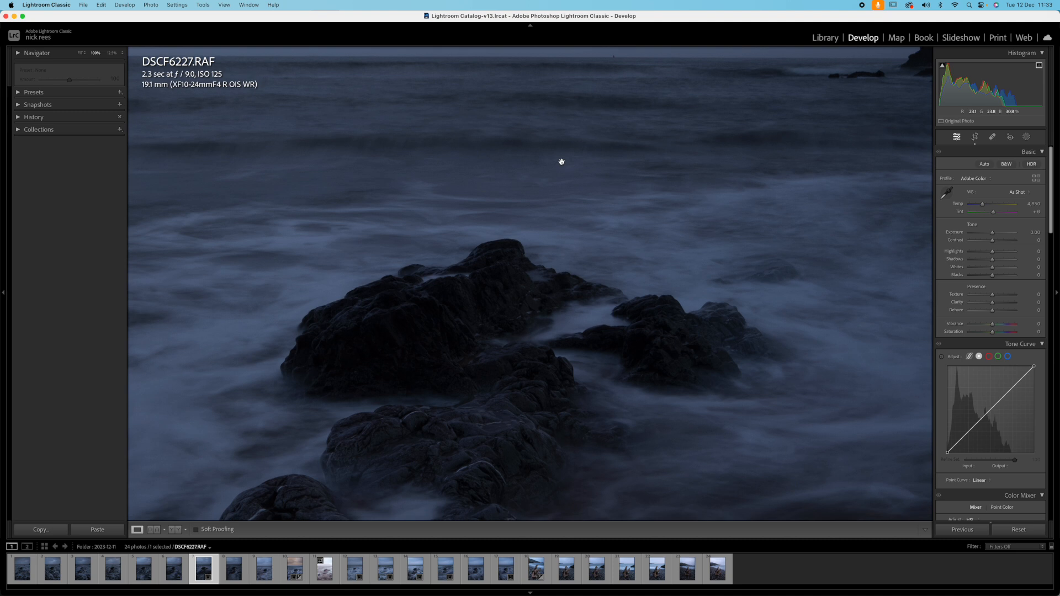
pyautogui.scroll(-1, 561, 161)
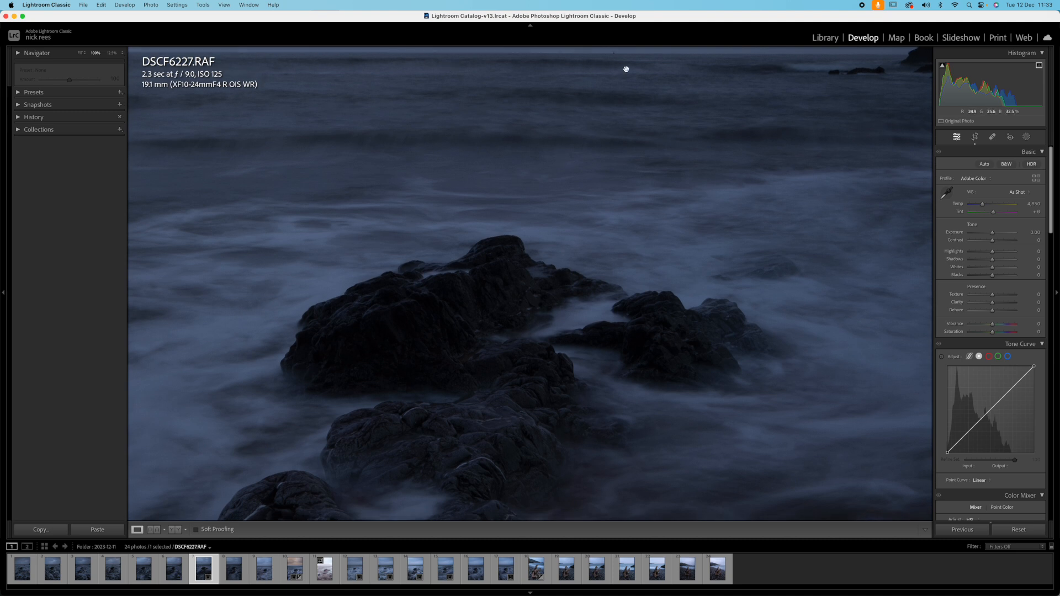
pyautogui.click(413, 130)
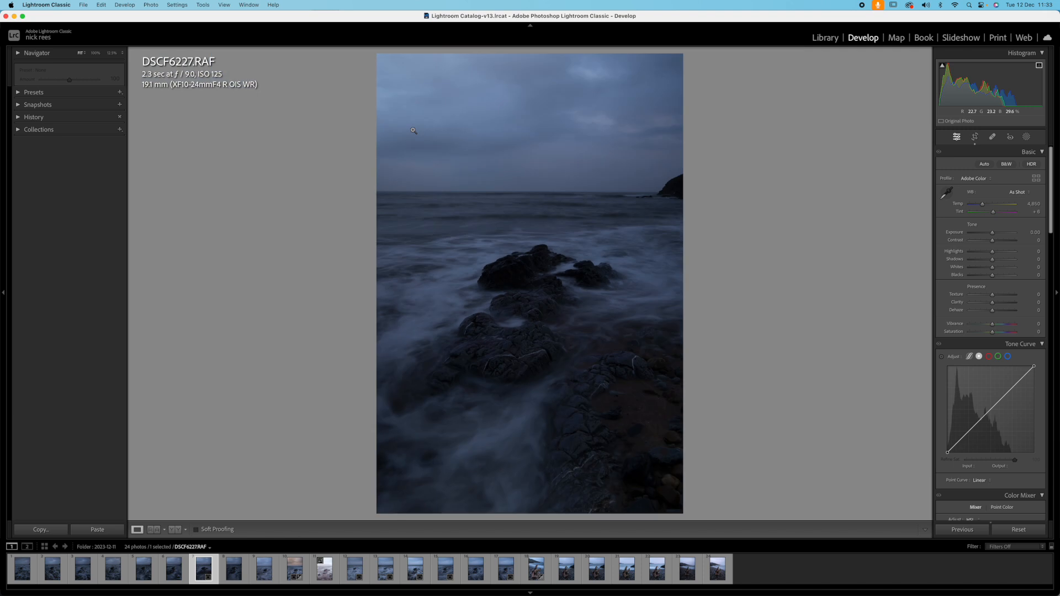
# - Straighten the photo again along the horizon to an angle of -0.32 and check it at 100%
pyautogui.click(975, 138)
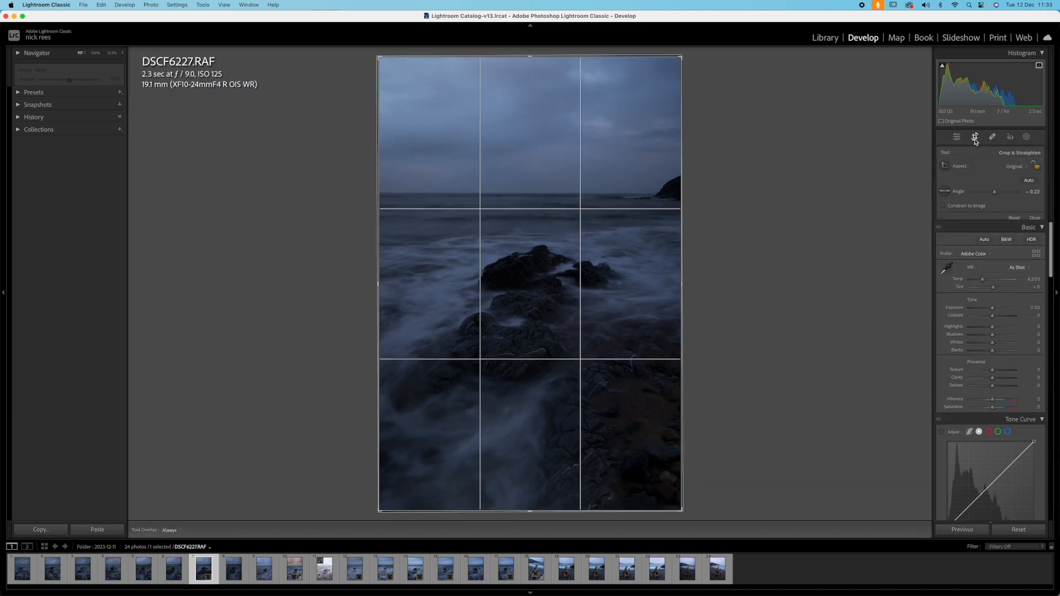
pyautogui.click(944, 192)
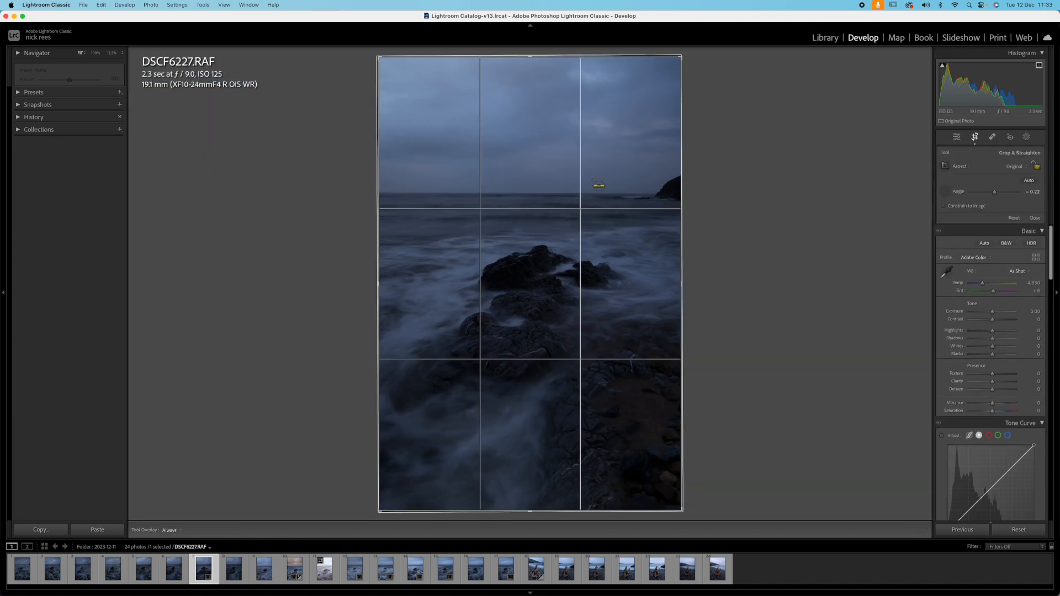
pyautogui.moveTo(396, 192); pyautogui.dragTo(687, 194)
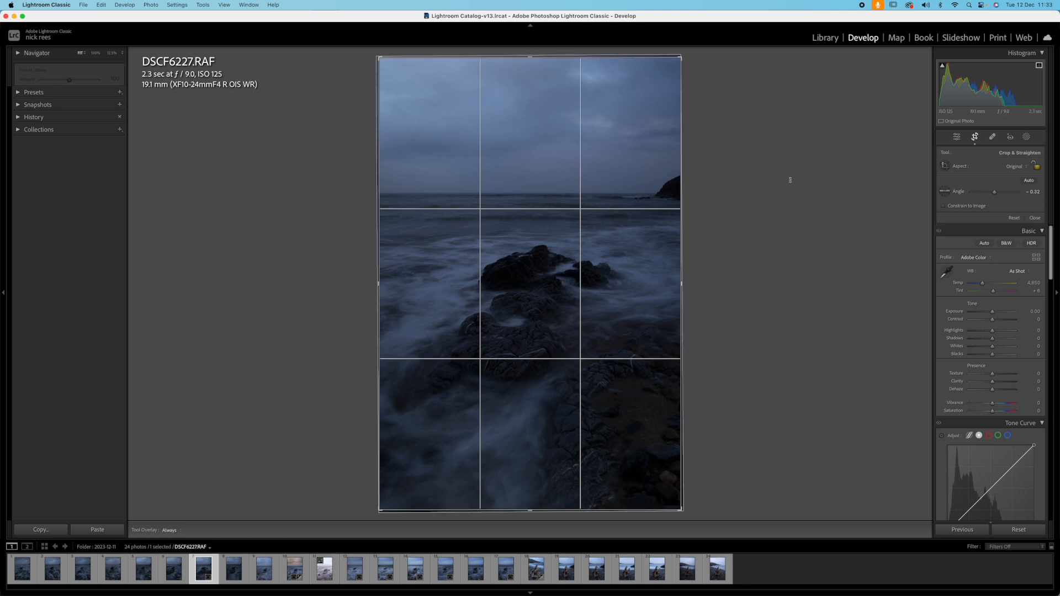
pyautogui.click(975, 138)
pyautogui.click(561, 194)
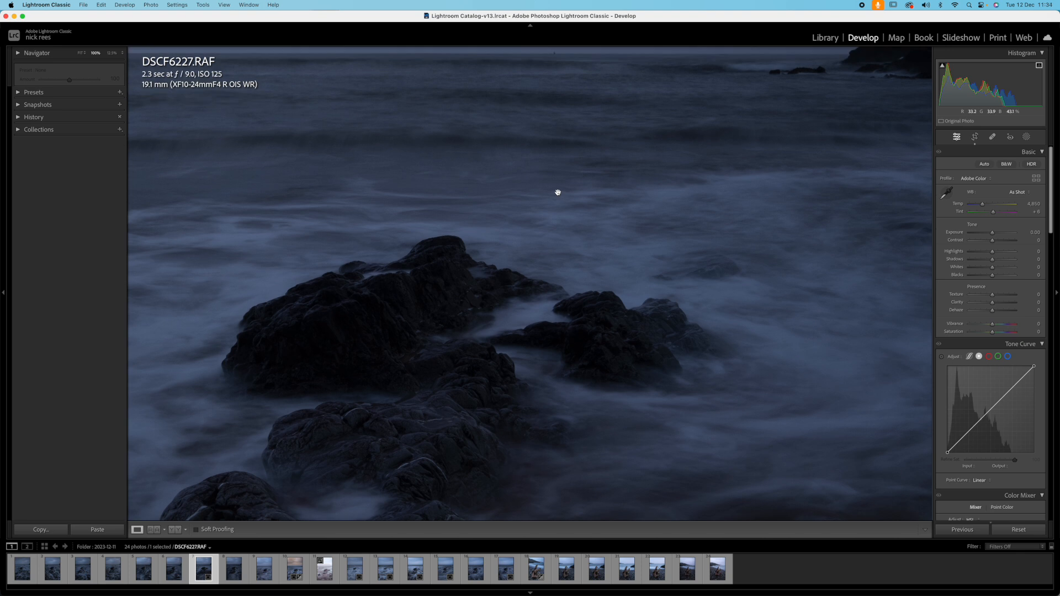
pyautogui.click(468, 138)
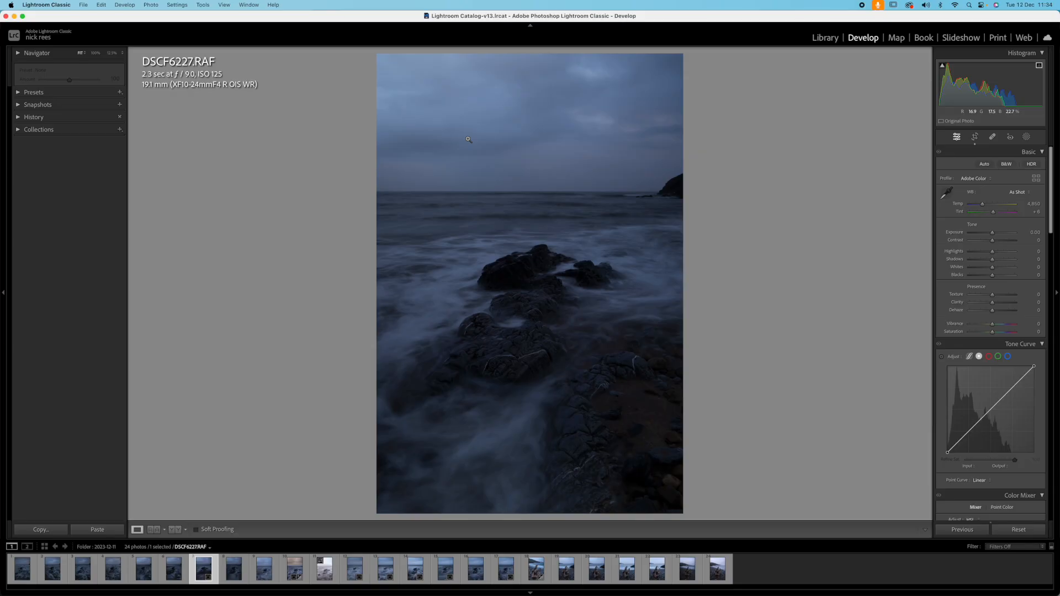
# - Create a sky mask and intersect it with a short linear gradient drawn downward across the horizon
pyautogui.click(1026, 139)
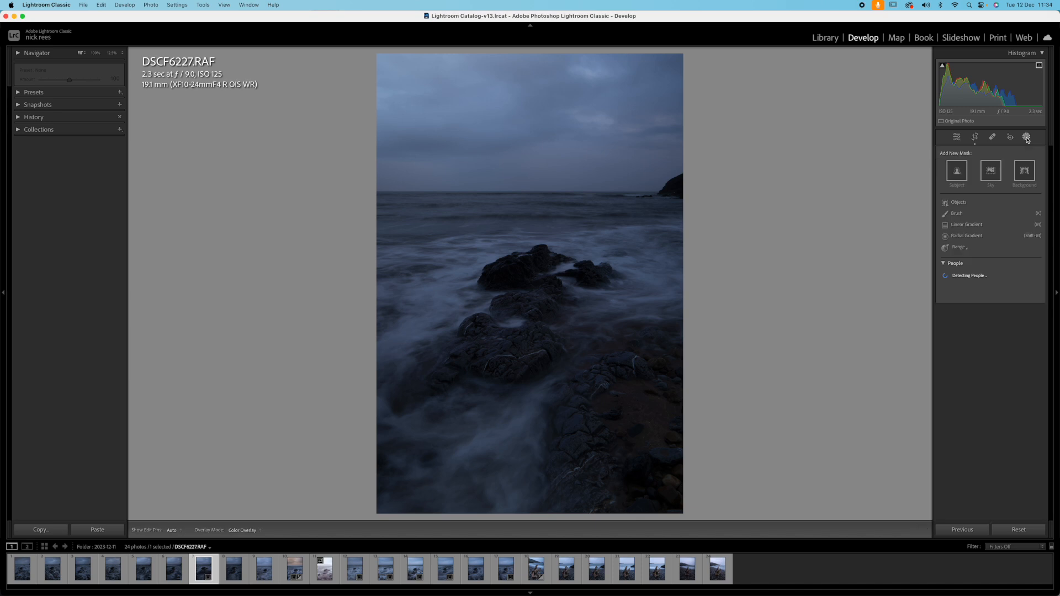
pyautogui.click(989, 171)
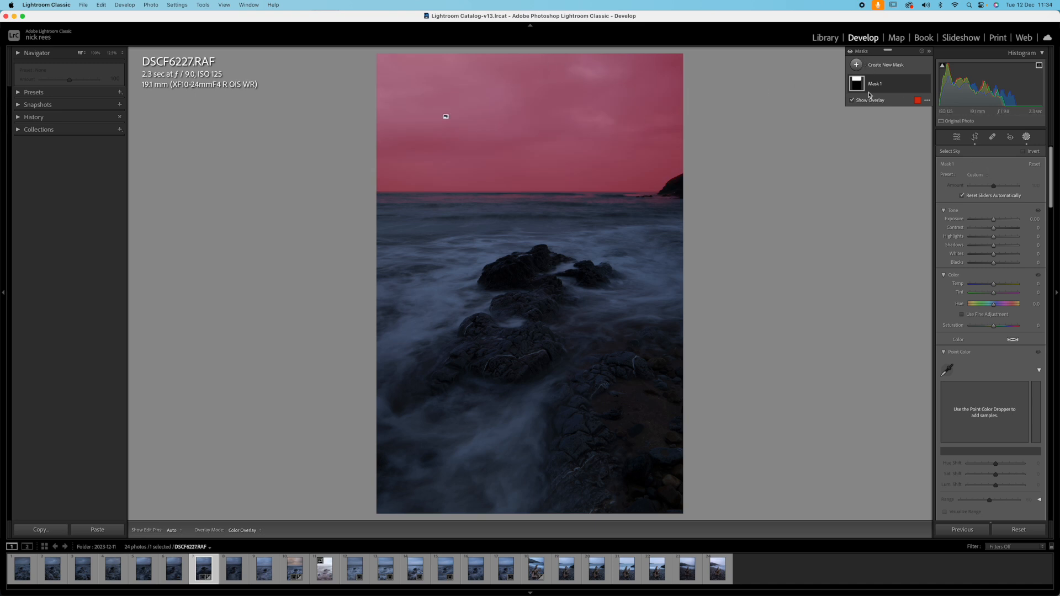
pyautogui.click(918, 84)
pyautogui.moveTo(928, 126)
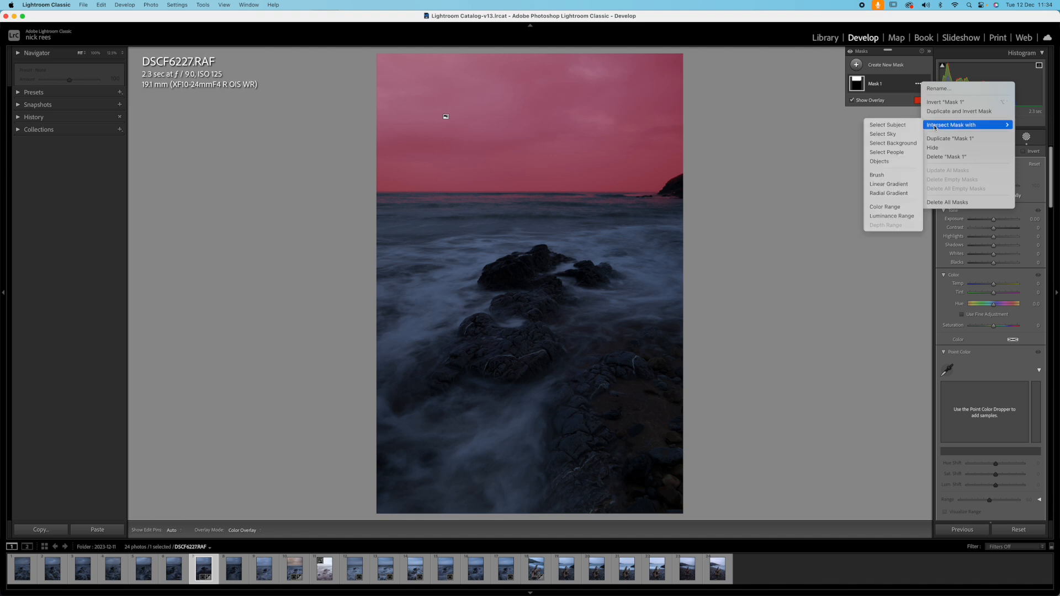
pyautogui.click(873, 183)
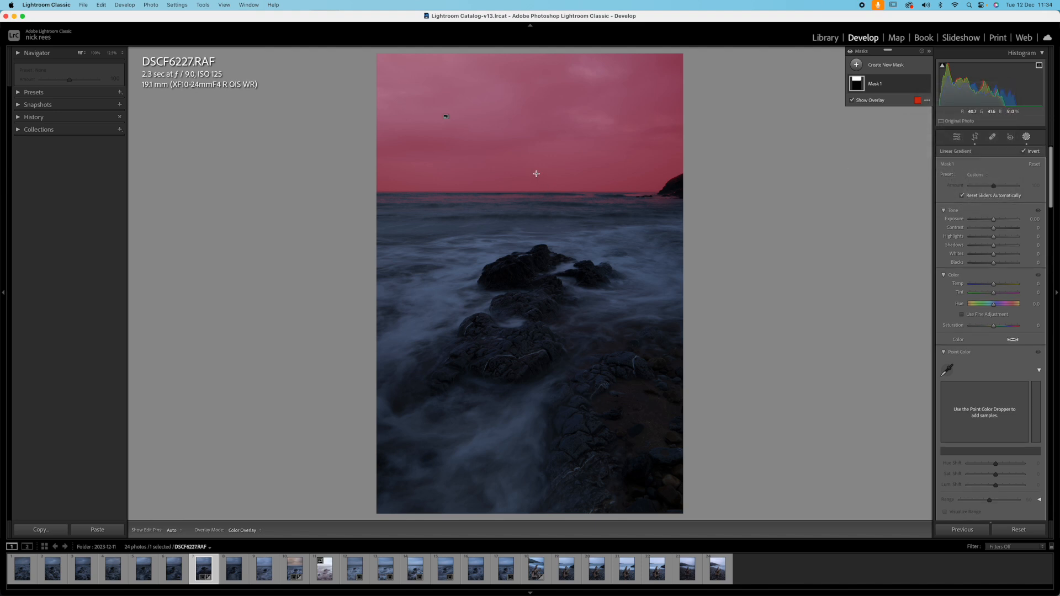
pyautogui.moveTo(532, 169); pyautogui.dragTo(540, 212)
# - Set the sky mask's exposure to -1.00, whites to 35, blacks to -15 and temperature to 41
pyautogui.click(1034, 219)
pyautogui.write('-1')
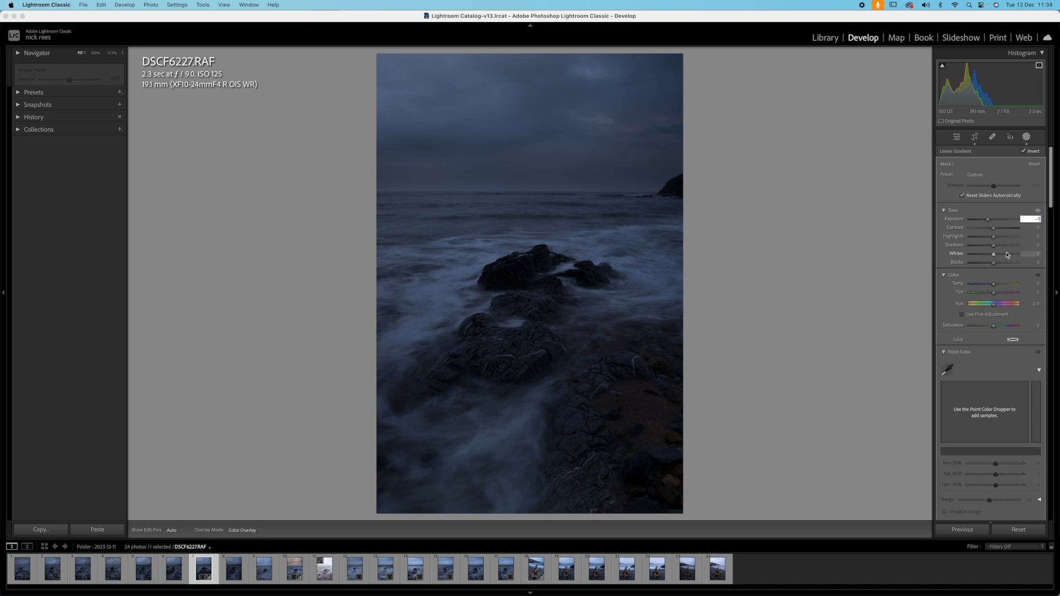
pyautogui.moveTo(994, 255); pyautogui.dragTo(1004, 285)
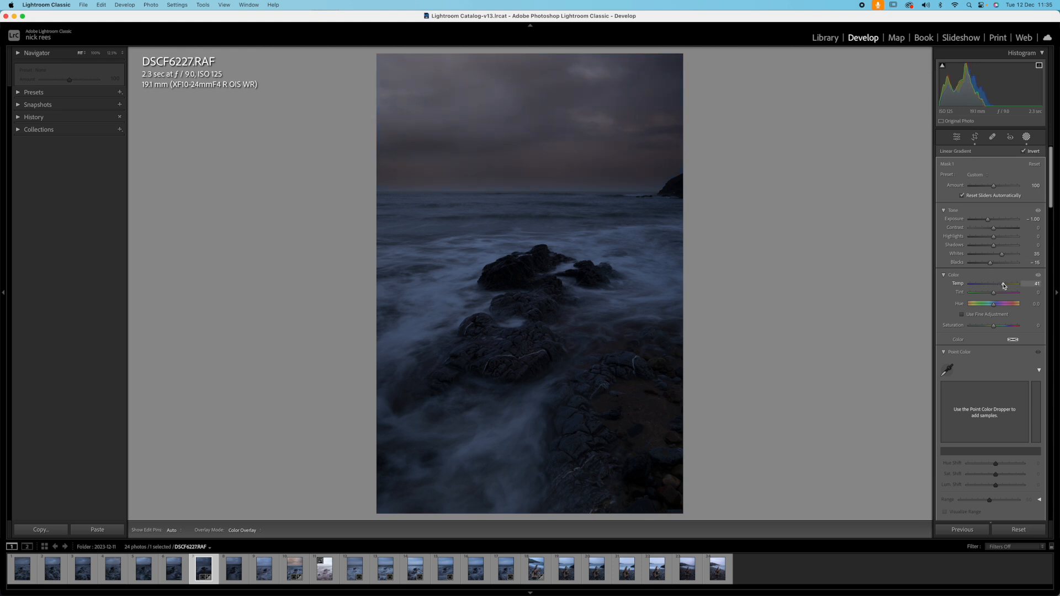
pyautogui.moveTo(1004, 286); pyautogui.dragTo(1004, 285)
# - Set the sky mask's texture and clarity to 100 and its dehaze to 10
pyautogui.scroll(-5, 989, 305)
pyautogui.scroll(-3, 988, 305)
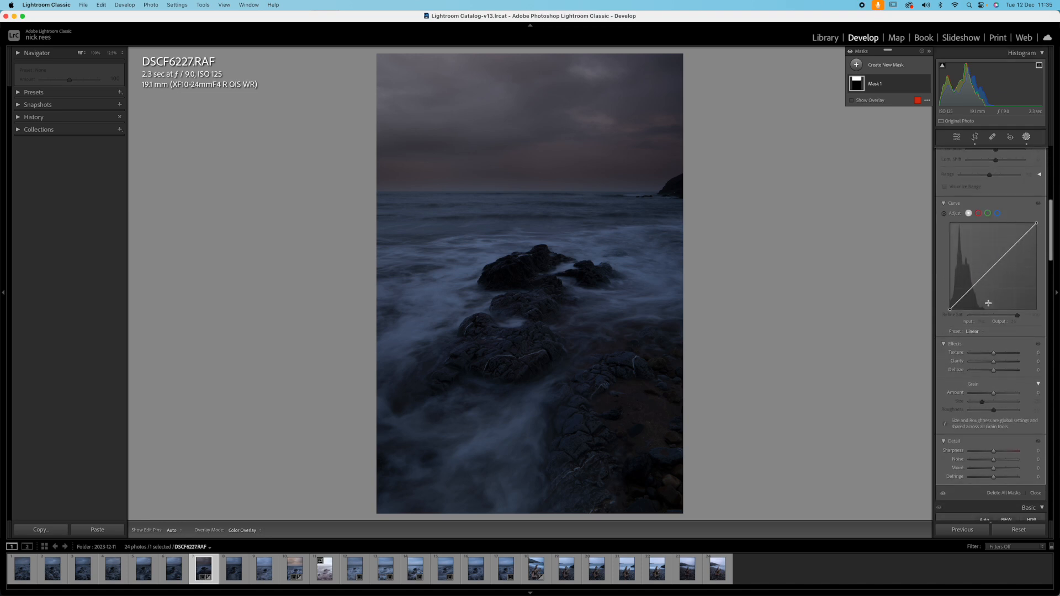
pyautogui.moveTo(993, 360)
pyautogui.mouseDown()
pyautogui.moveTo(1026, 363)
pyautogui.moveTo(1003, 353)
pyautogui.moveTo(1021, 352)
pyautogui.moveTo(998, 372)
pyautogui.mouseUp()
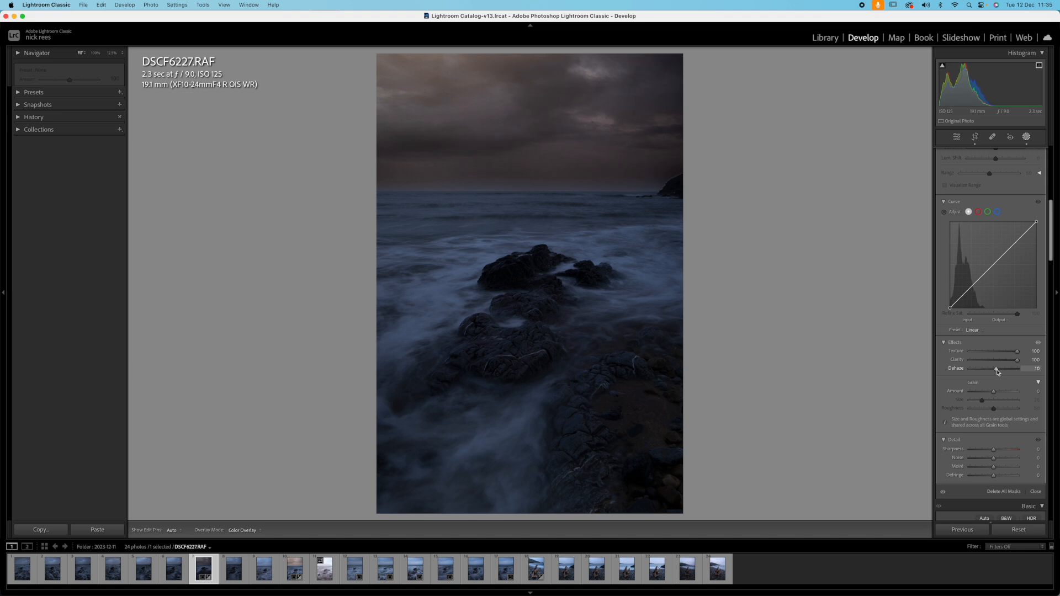
pyautogui.moveTo(998, 372); pyautogui.dragTo(998, 372)
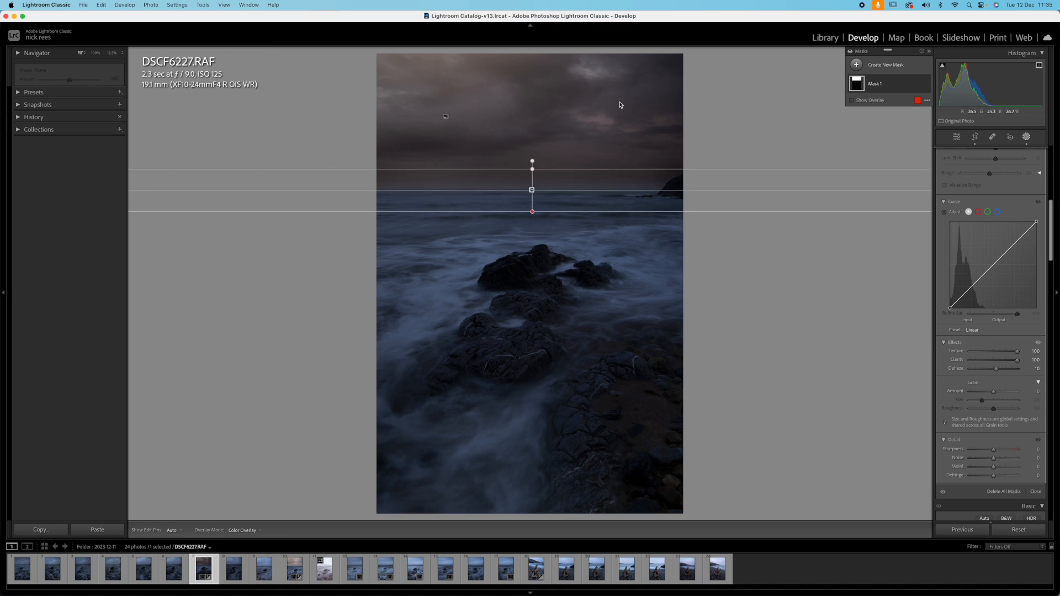
# - Create a second sky mask and invert it to cover the sea and foreground rocks
pyautogui.click(854, 66)
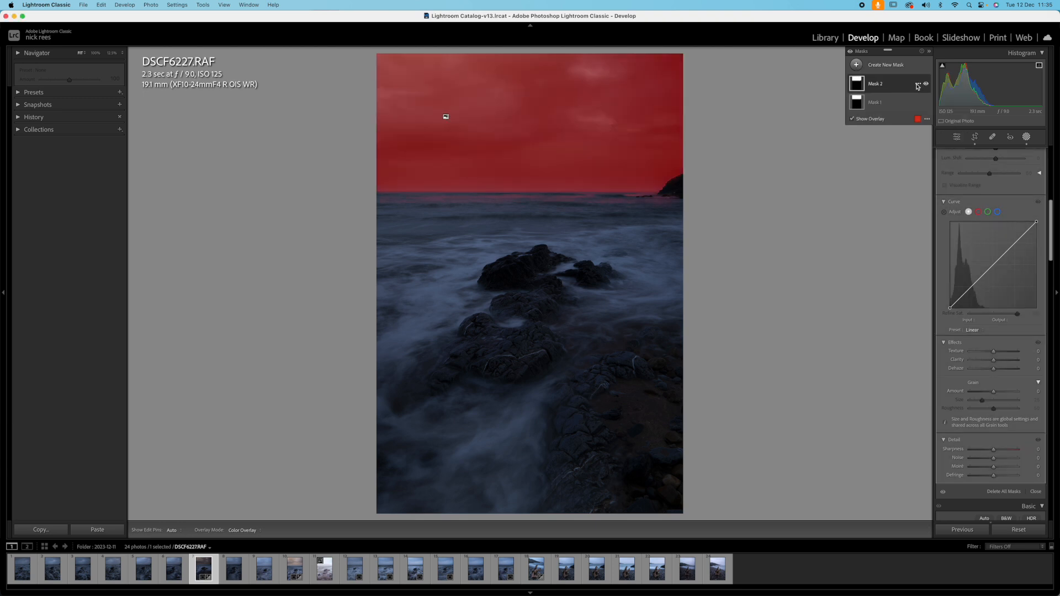
pyautogui.click(918, 85)
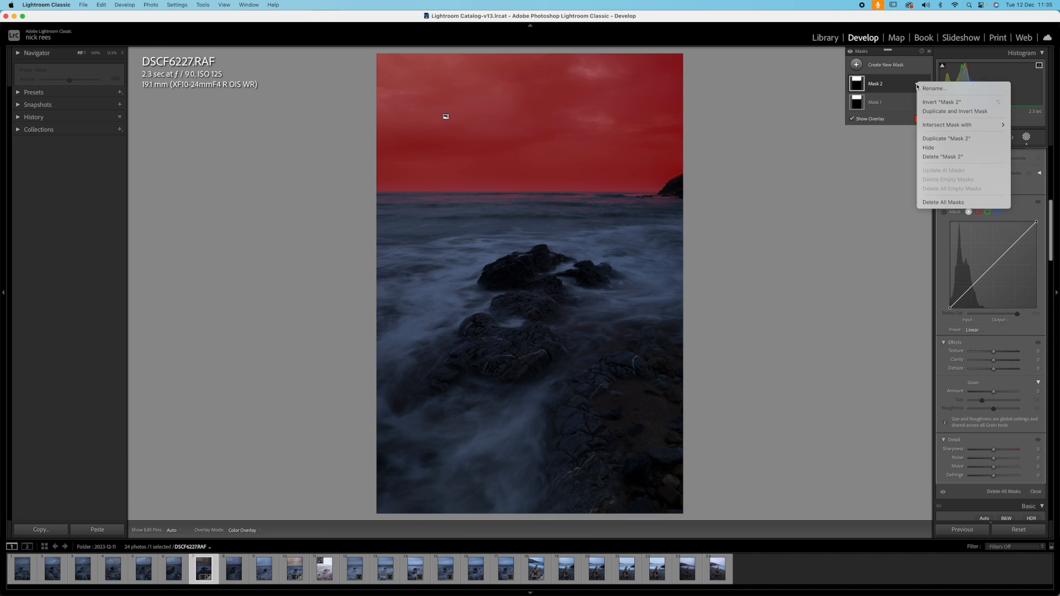
pyautogui.click(941, 102)
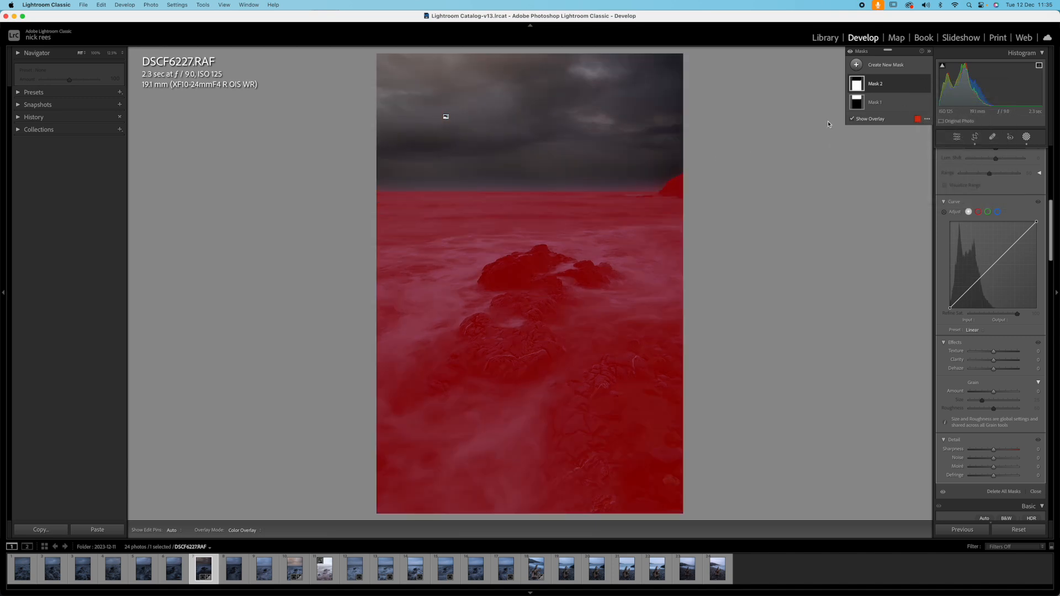
# - Intersect the inverted foreground mask with a short linear gradient drawn upward across the horizon
pyautogui.click(917, 85)
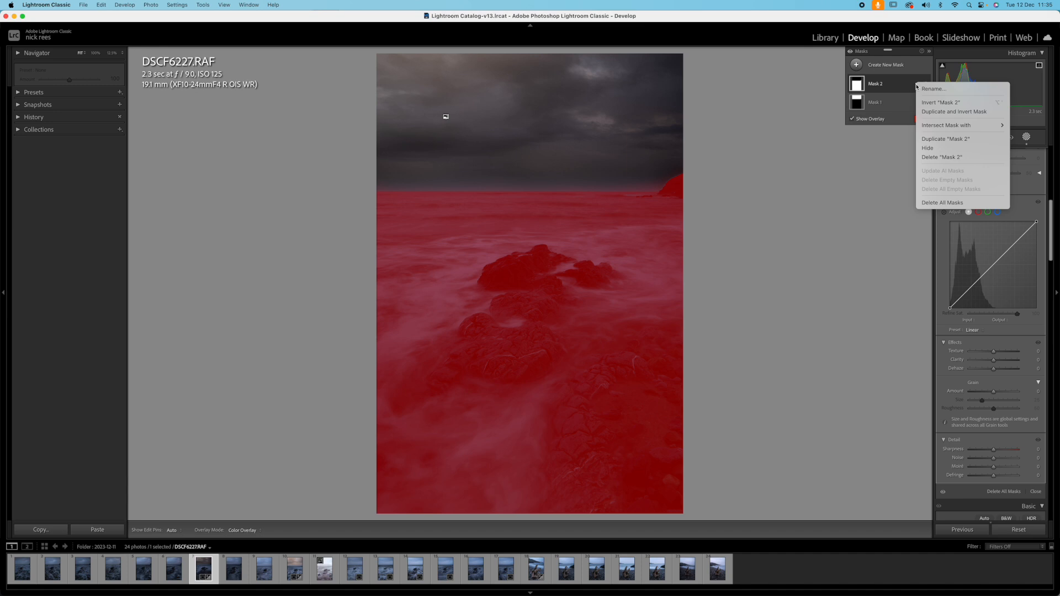
pyautogui.moveTo(950, 126)
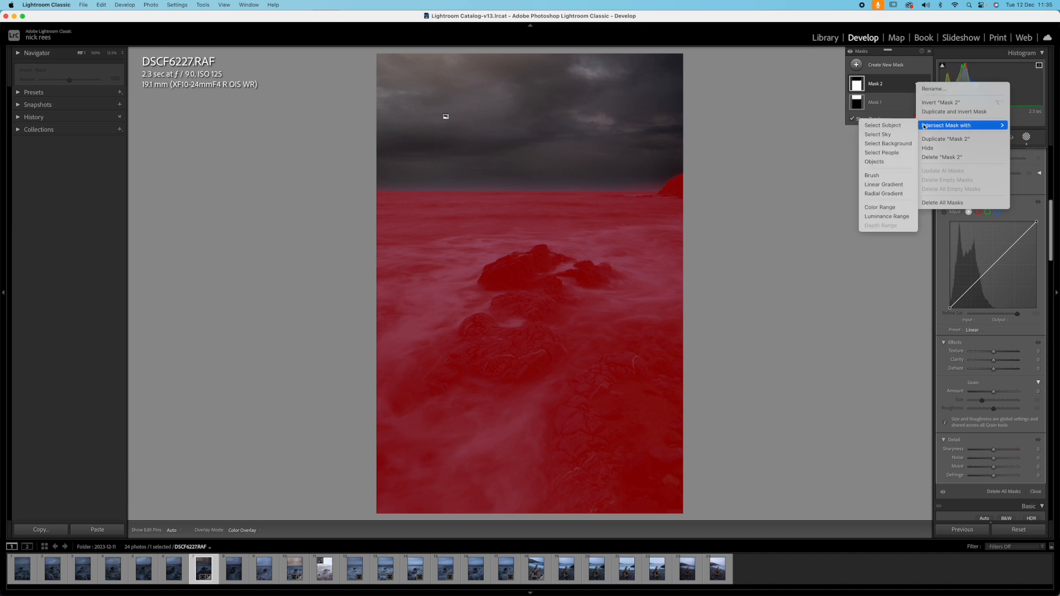
pyautogui.click(883, 184)
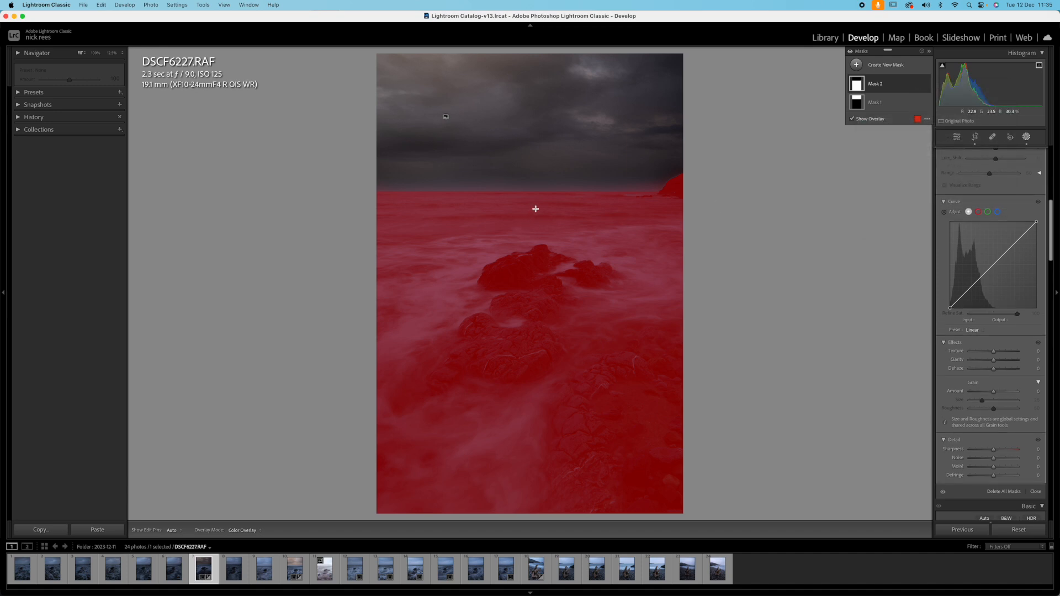
pyautogui.moveTo(538, 210); pyautogui.dragTo(536, 182)
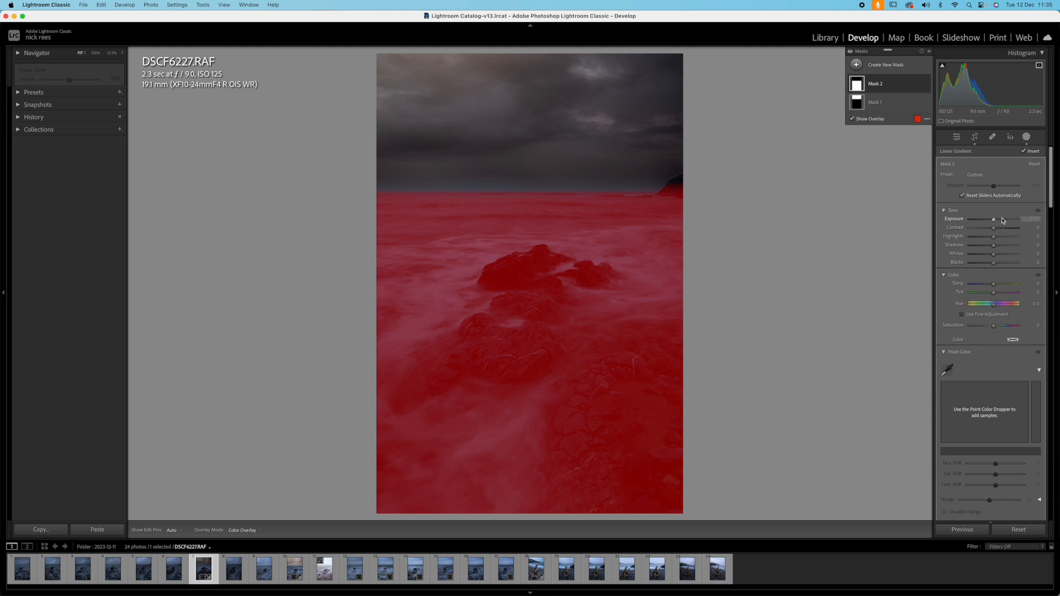
# - Set the foreground mask's exposure to 1.5 and leave masking
pyautogui.click(1034, 218)
pyautogui.write('1')
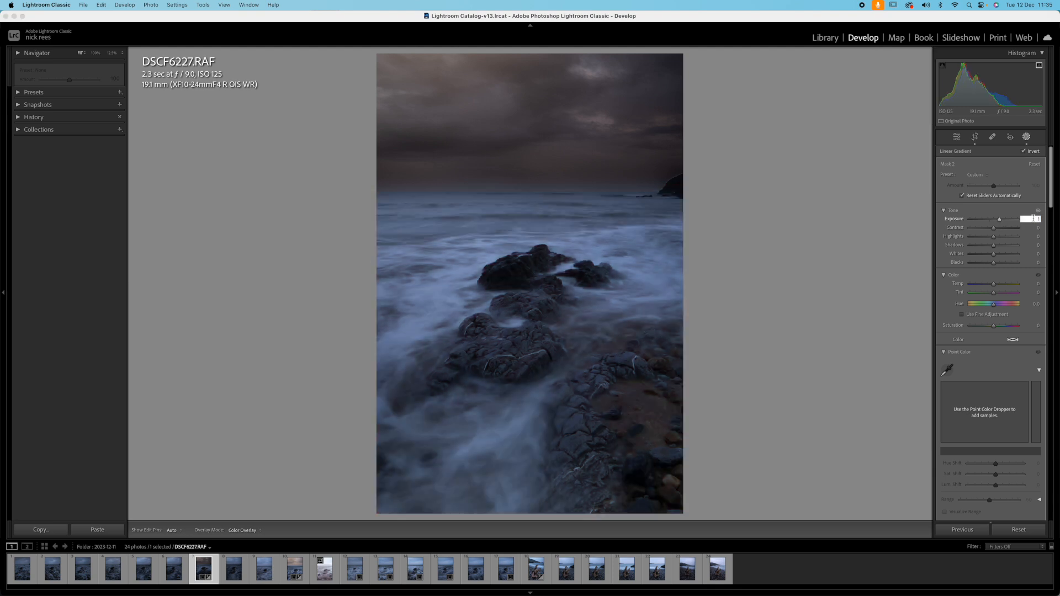
pyautogui.write('.5')
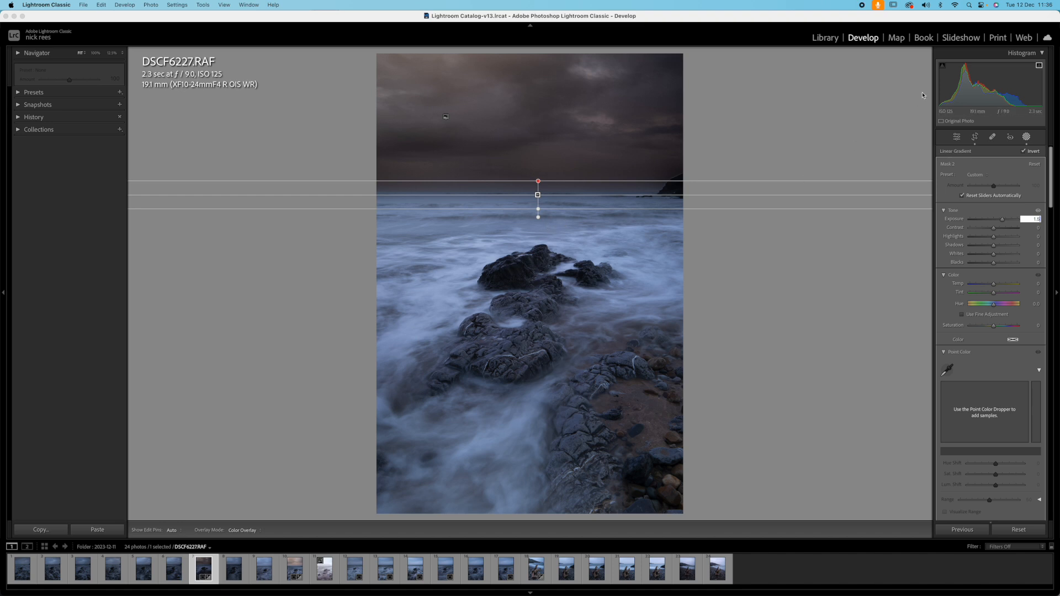
pyautogui.click(1027, 138)
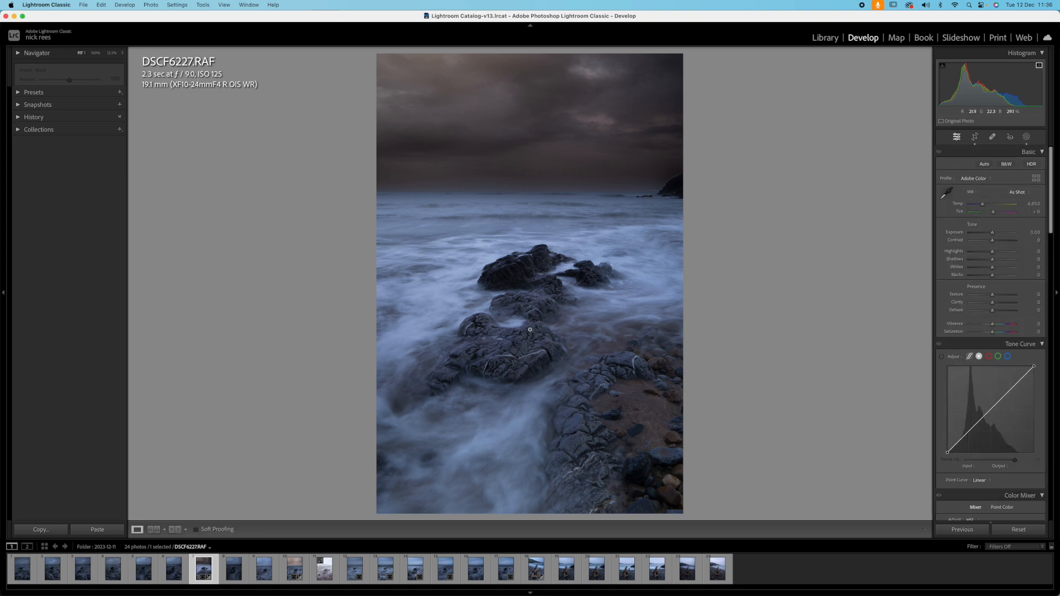
# - Examine the brightened rocks and surrounding water in the foreground at 100%
pyautogui.click(521, 329)
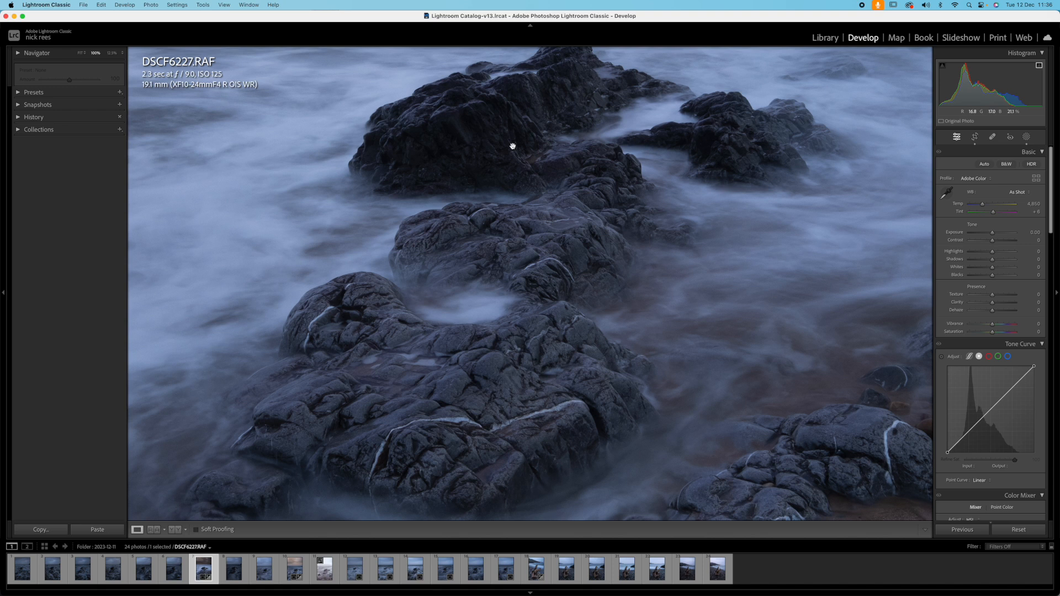
pyautogui.scroll(-5, 512, 146)
pyautogui.scroll(-2, 512, 146)
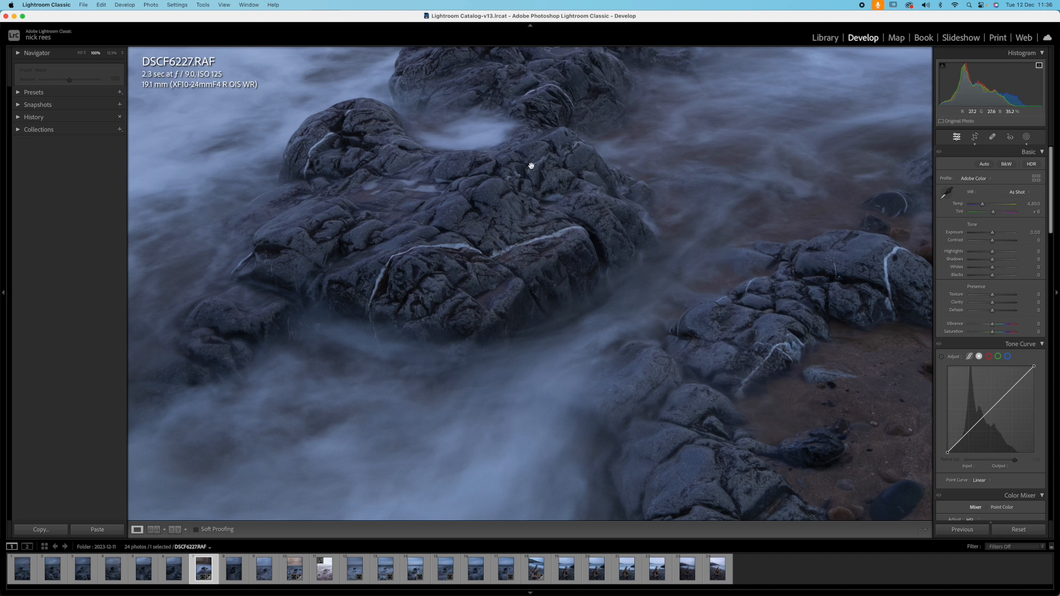
pyautogui.scroll(8, 531, 165)
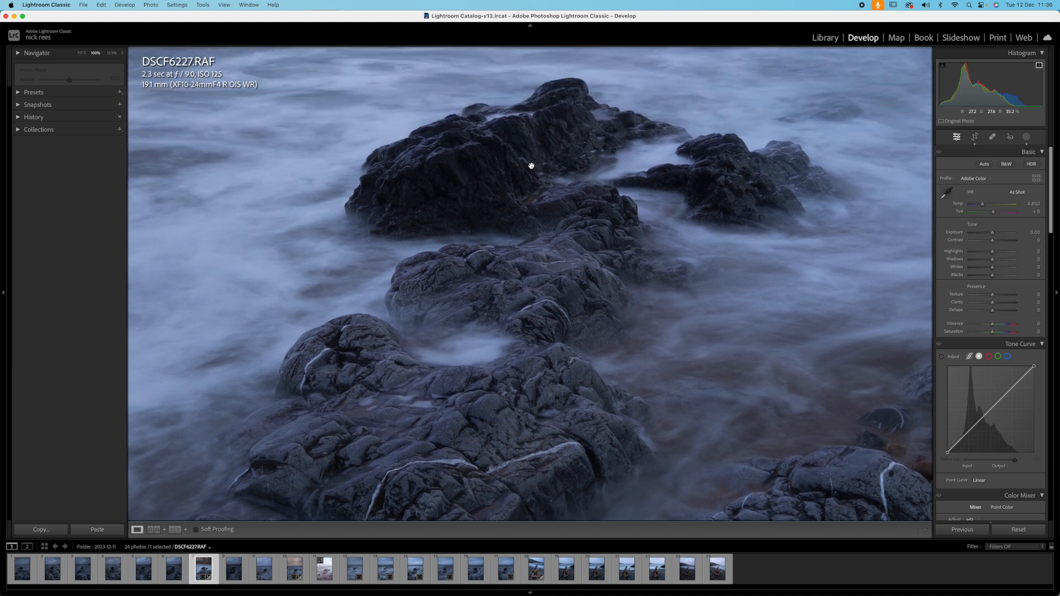
pyautogui.scroll(-3, 531, 166)
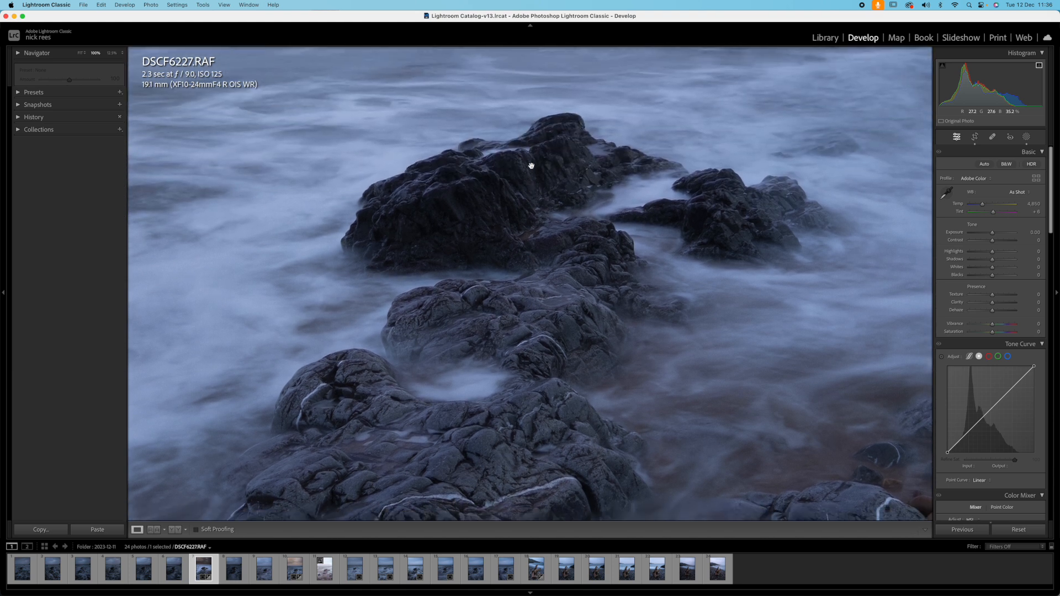
pyautogui.scroll(-1, 531, 166)
pyautogui.scroll(1, 531, 166)
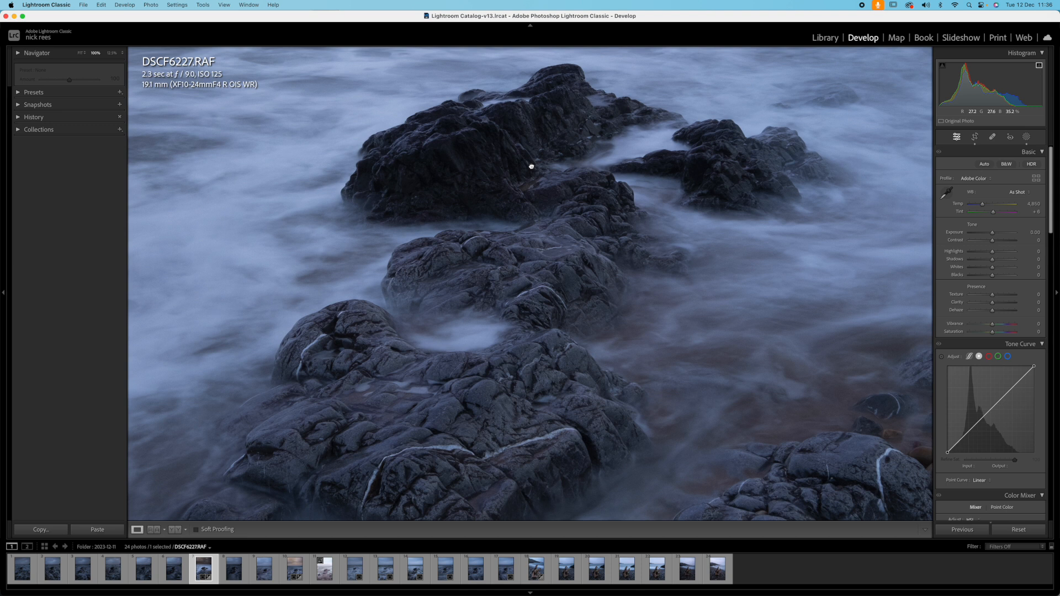
# - Create a new brush mask and paint it over the central rock formation and the rocky ledge in the foreground
pyautogui.click(531, 166)
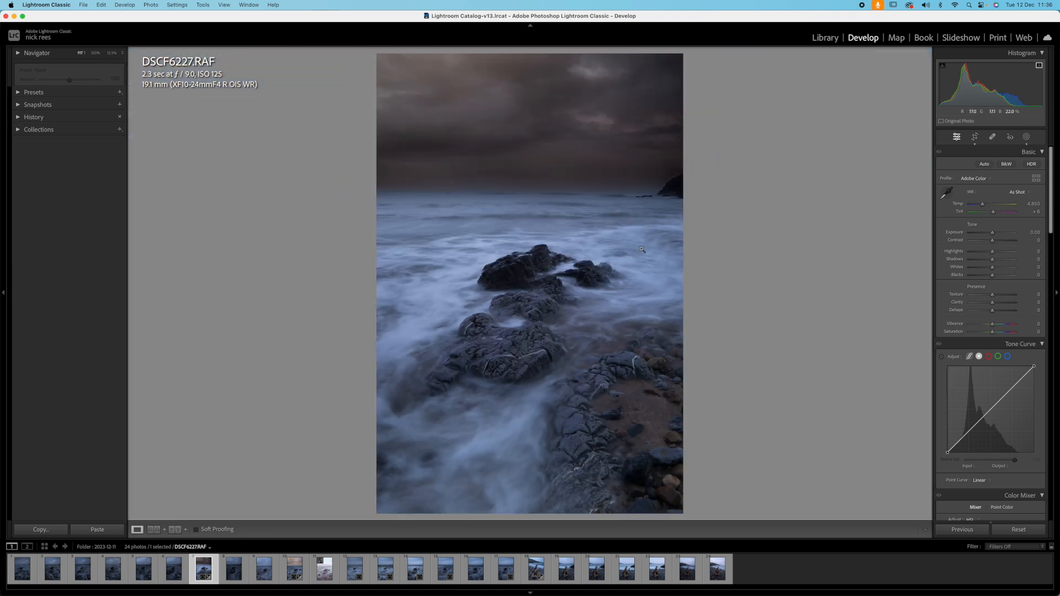
pyautogui.click(1027, 138)
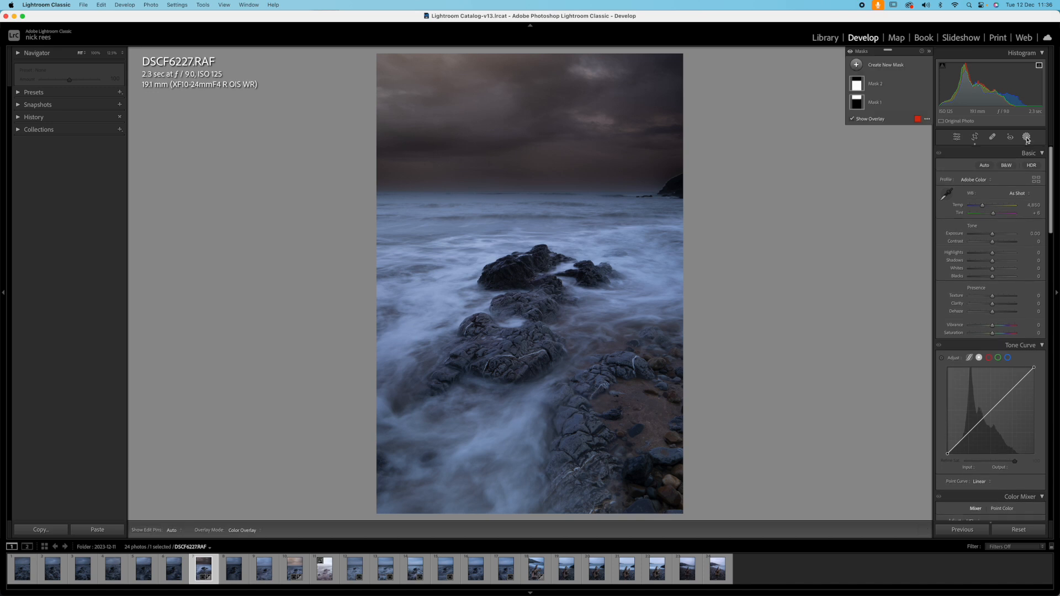
pyautogui.click(857, 66)
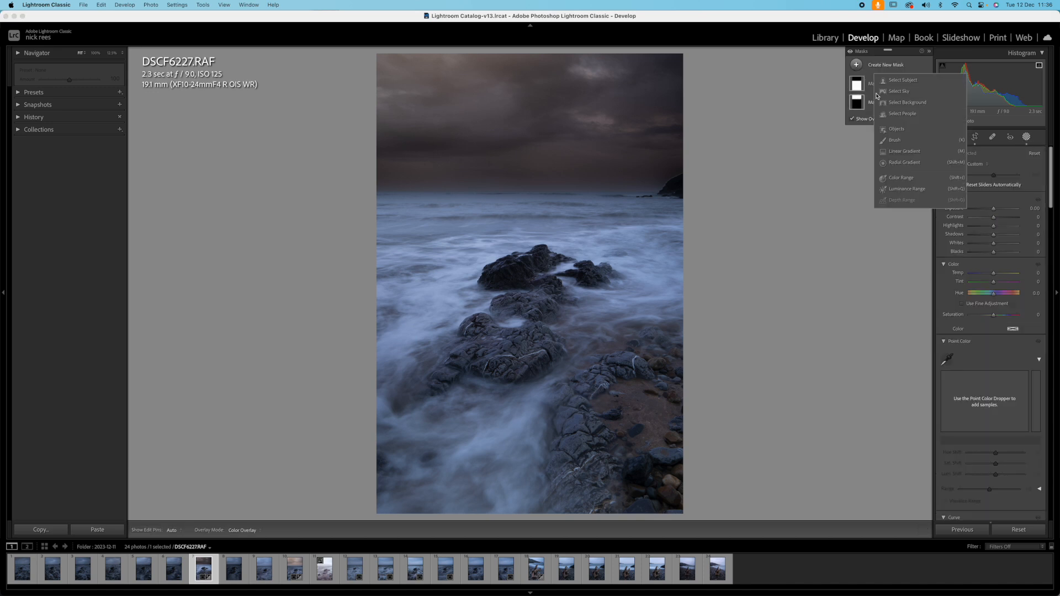
pyautogui.click(895, 141)
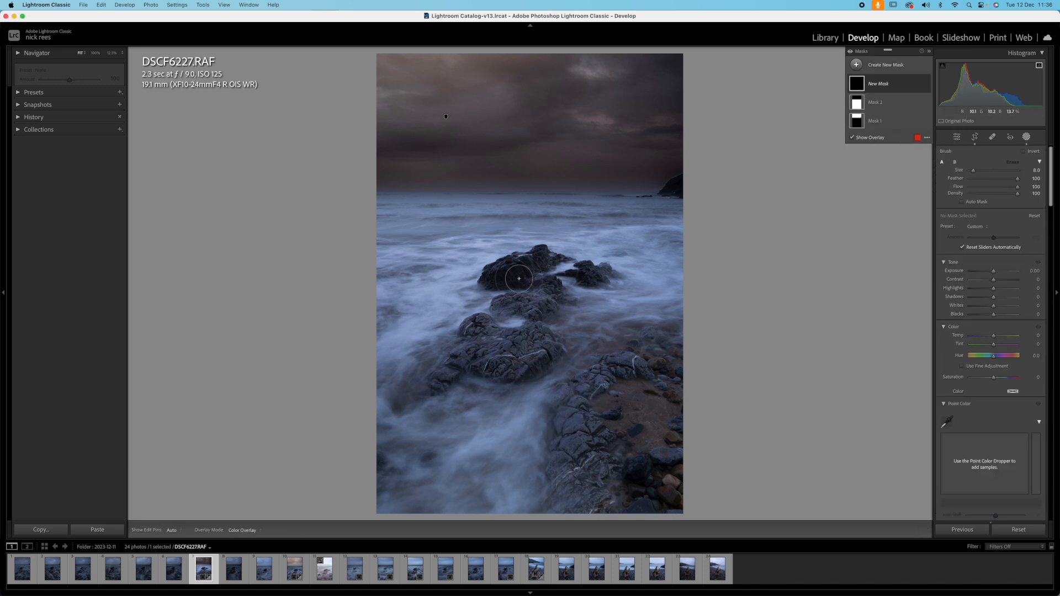
pyautogui.moveTo(515, 276)
pyautogui.mouseDown()
pyautogui.moveTo(490, 274)
pyautogui.moveTo(517, 281)
pyautogui.moveTo(518, 260)
pyautogui.moveTo(540, 250)
pyautogui.moveTo(588, 279)
pyautogui.moveTo(524, 280)
pyautogui.moveTo(505, 293)
pyautogui.moveTo(506, 311)
pyautogui.moveTo(541, 308)
pyautogui.moveTo(542, 297)
pyautogui.moveTo(530, 299)
pyautogui.moveTo(526, 322)
pyautogui.moveTo(541, 334)
pyautogui.moveTo(538, 350)
pyautogui.moveTo(548, 348)
pyautogui.moveTo(498, 371)
pyautogui.moveTo(514, 372)
pyautogui.moveTo(458, 370)
pyautogui.moveTo(436, 388)
pyautogui.moveTo(459, 362)
pyautogui.moveTo(449, 359)
pyautogui.moveTo(471, 323)
pyautogui.moveTo(525, 332)
pyautogui.moveTo(466, 343)
pyautogui.moveTo(518, 343)
pyautogui.moveTo(498, 355)
pyautogui.moveTo(536, 342)
pyautogui.moveTo(486, 360)
pyautogui.mouseUp()
pyautogui.moveTo(610, 361)
pyautogui.mouseDown()
pyautogui.moveTo(641, 367)
pyautogui.moveTo(620, 363)
pyautogui.moveTo(559, 394)
pyautogui.moveTo(586, 403)
pyautogui.moveTo(593, 446)
pyautogui.moveTo(559, 459)
pyautogui.moveTo(598, 470)
pyautogui.moveTo(571, 486)
pyautogui.moveTo(589, 496)
pyautogui.moveTo(570, 502)
pyautogui.moveTo(619, 505)
pyautogui.moveTo(571, 501)
pyautogui.moveTo(569, 457)
pyautogui.moveTo(605, 495)
pyautogui.moveTo(649, 499)
pyautogui.moveTo(668, 497)
pyautogui.moveTo(673, 450)
pyautogui.moveTo(646, 479)
pyautogui.moveTo(639, 462)
pyautogui.moveTo(634, 475)
pyautogui.moveTo(645, 478)
pyautogui.mouseUp()
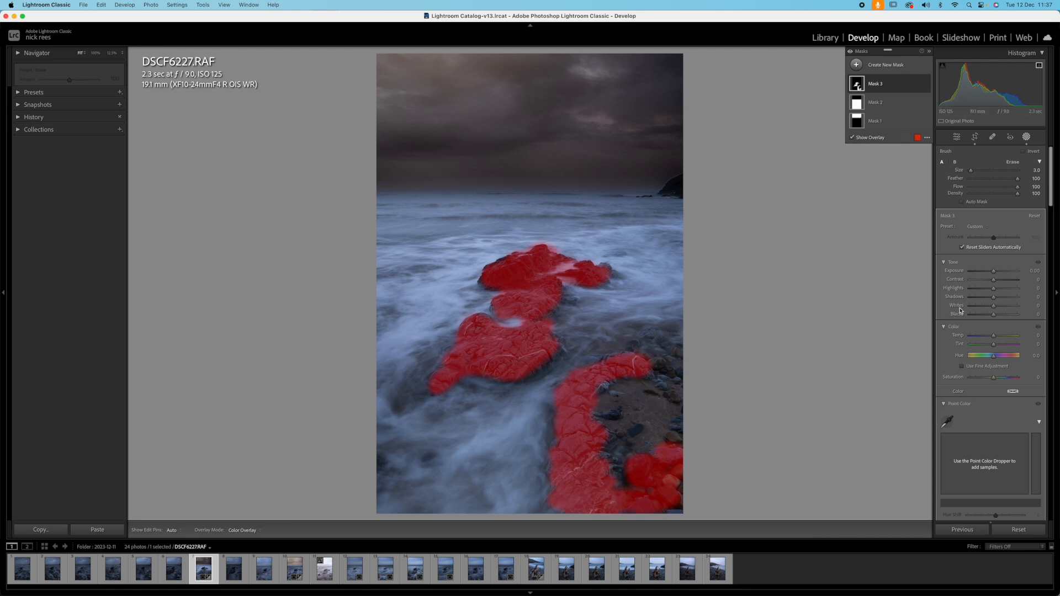
# - Set the rock mask's shadows to 100 and clarity to 20, and raise its texture moderately
pyautogui.moveTo(993, 298); pyautogui.dragTo(1014, 298)
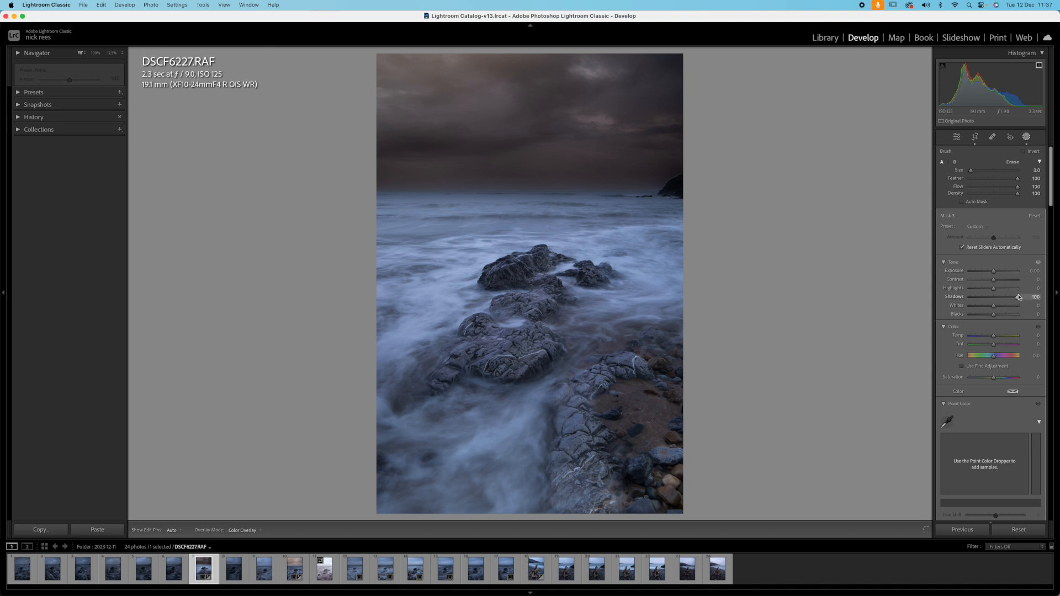
pyautogui.moveTo(1019, 298); pyautogui.dragTo(1019, 297)
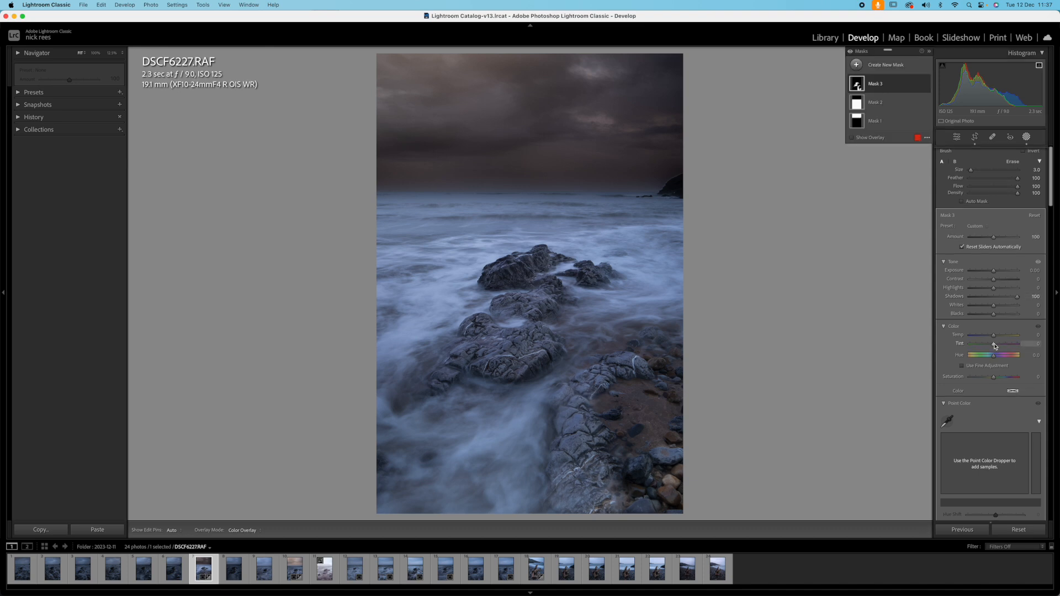
pyautogui.scroll(-10, 993, 342)
pyautogui.scroll(-1, 993, 345)
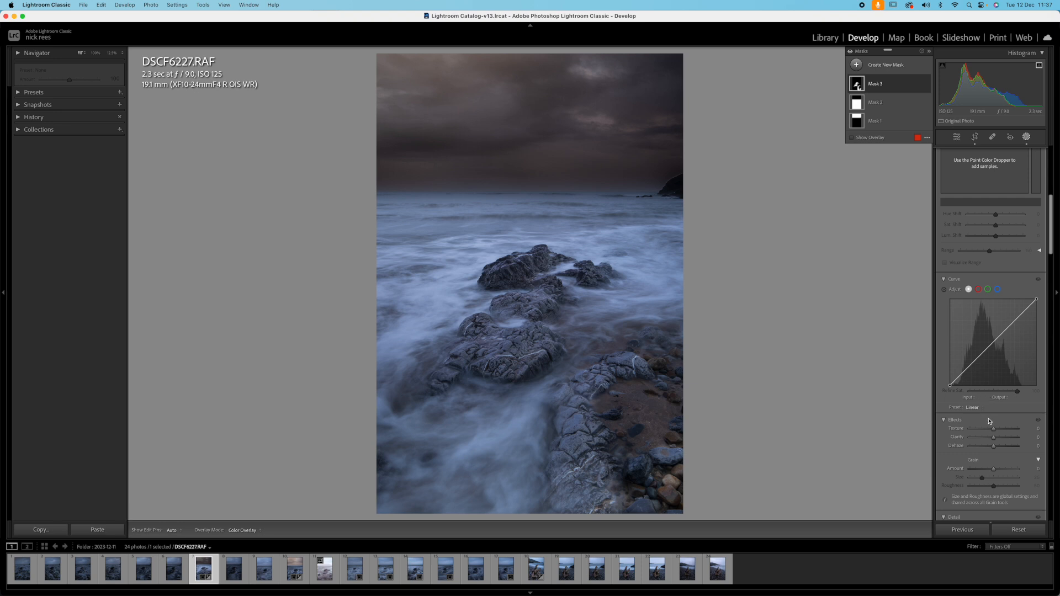
pyautogui.moveTo(994, 437); pyautogui.dragTo(1001, 440)
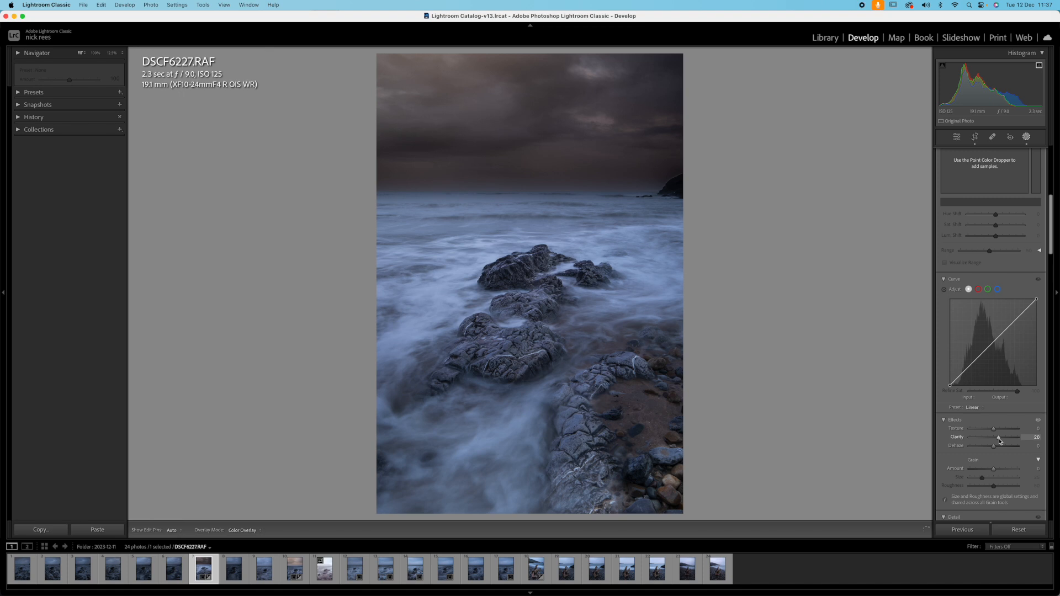
pyautogui.moveTo(994, 428); pyautogui.dragTo(1004, 431)
pyautogui.moveTo(1006, 431); pyautogui.dragTo(1005, 431)
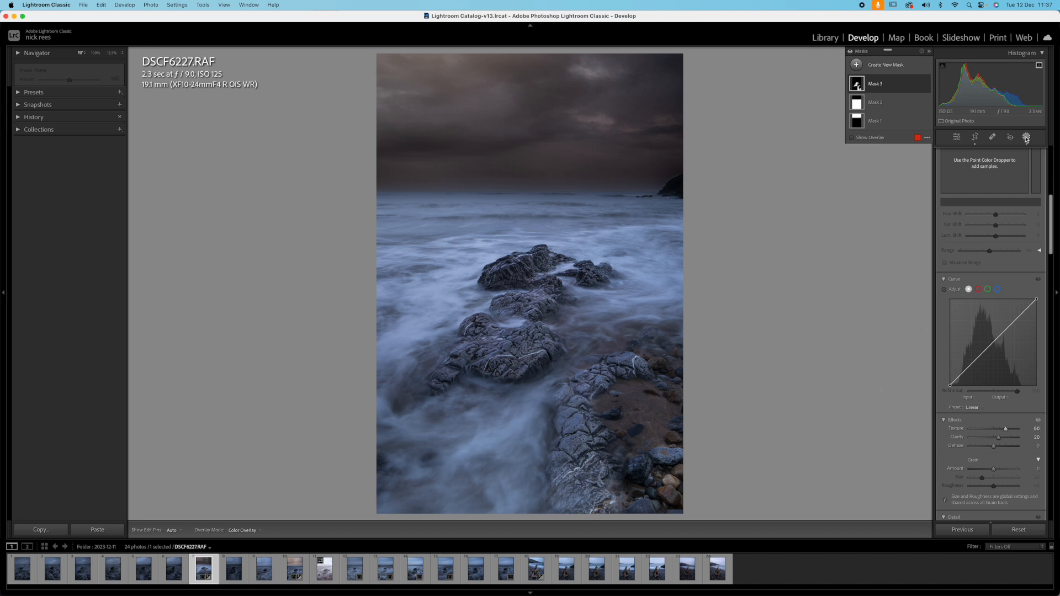
# - Leave masking and examine the enhanced detail on the central rocks at 100%, returning to the full view
pyautogui.click(1026, 140)
pyautogui.click(536, 322)
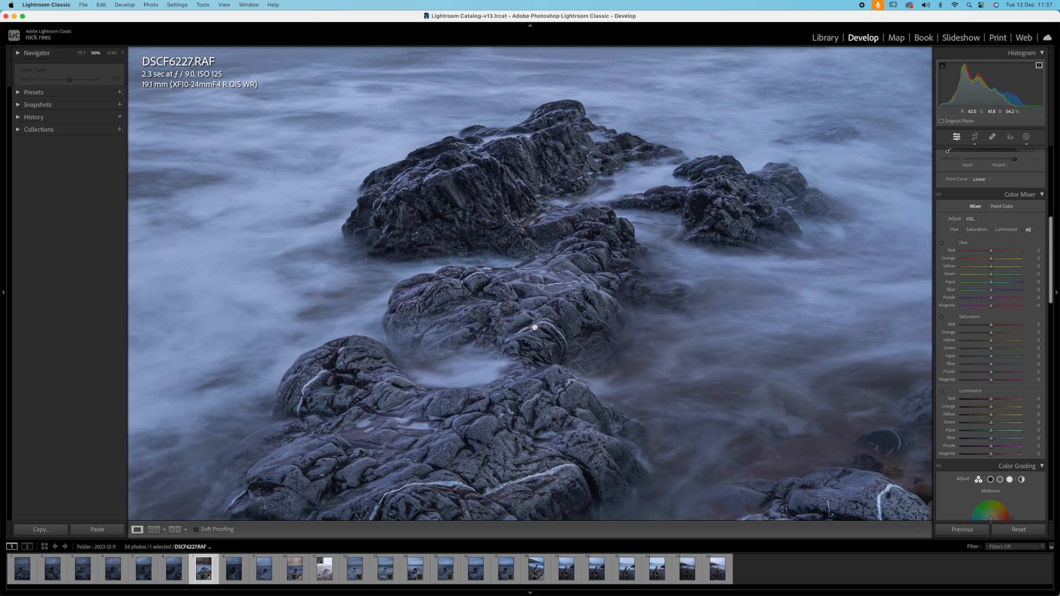
pyautogui.scroll(-3, 535, 327)
pyautogui.scroll(3, 534, 327)
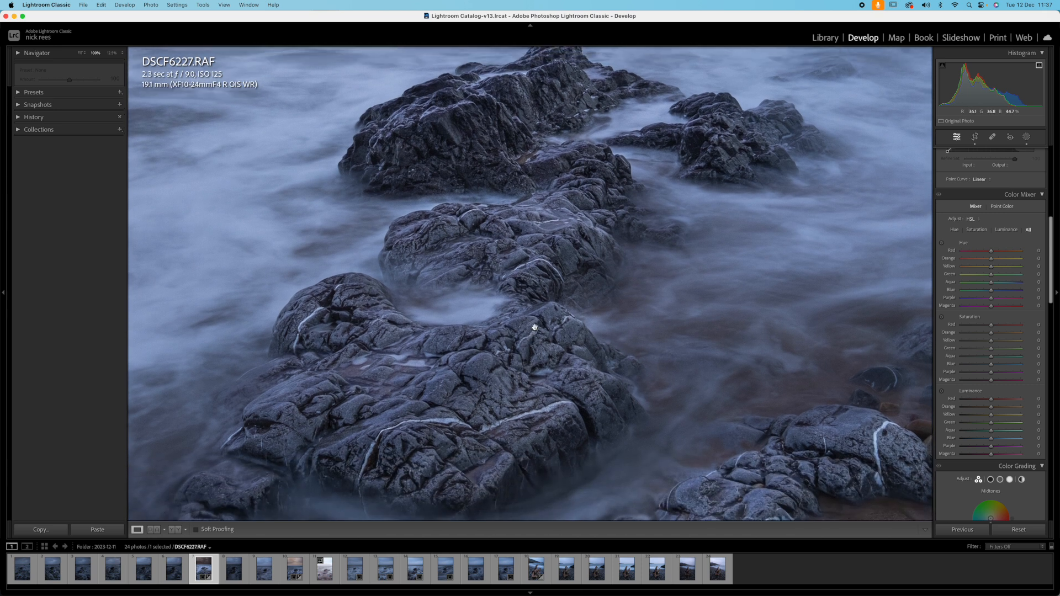
pyautogui.scroll(-1, 534, 327)
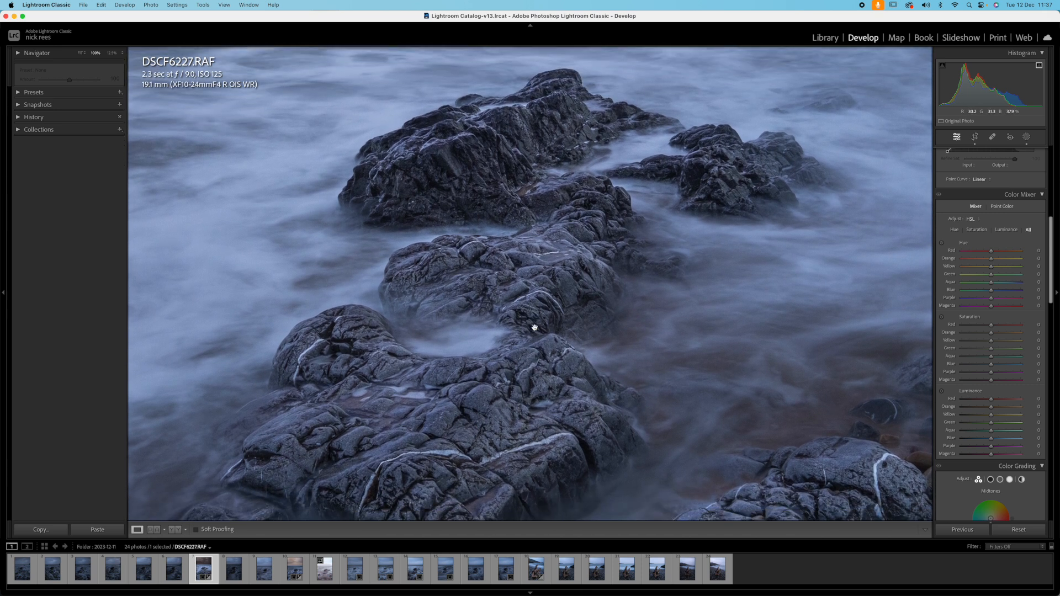
pyautogui.click(534, 327)
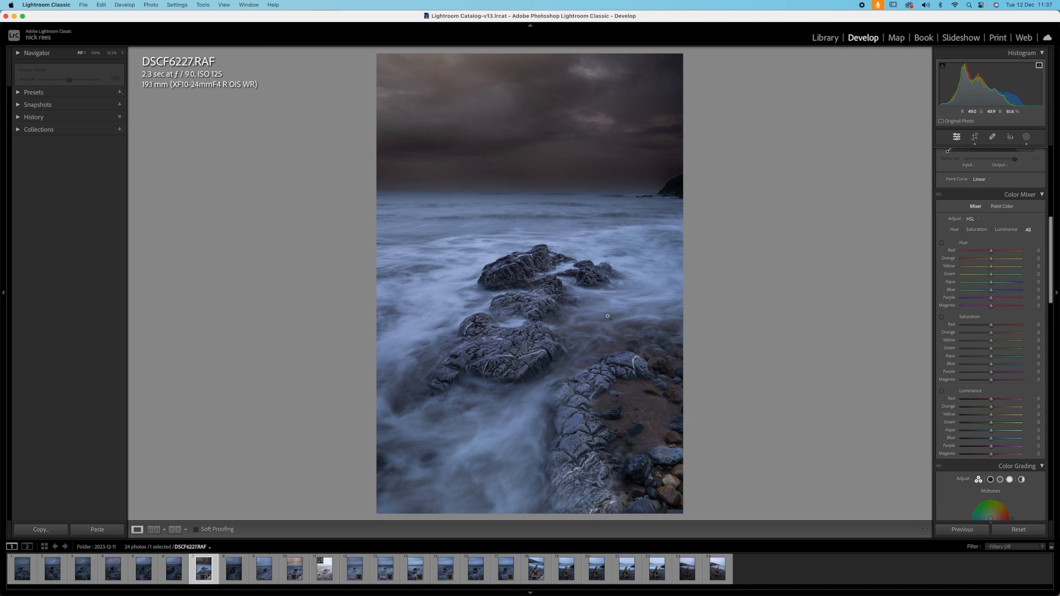
# - Create another brush mask and paint a curved band over the water sweeping around the rocks towards the foreground
pyautogui.click(1027, 137)
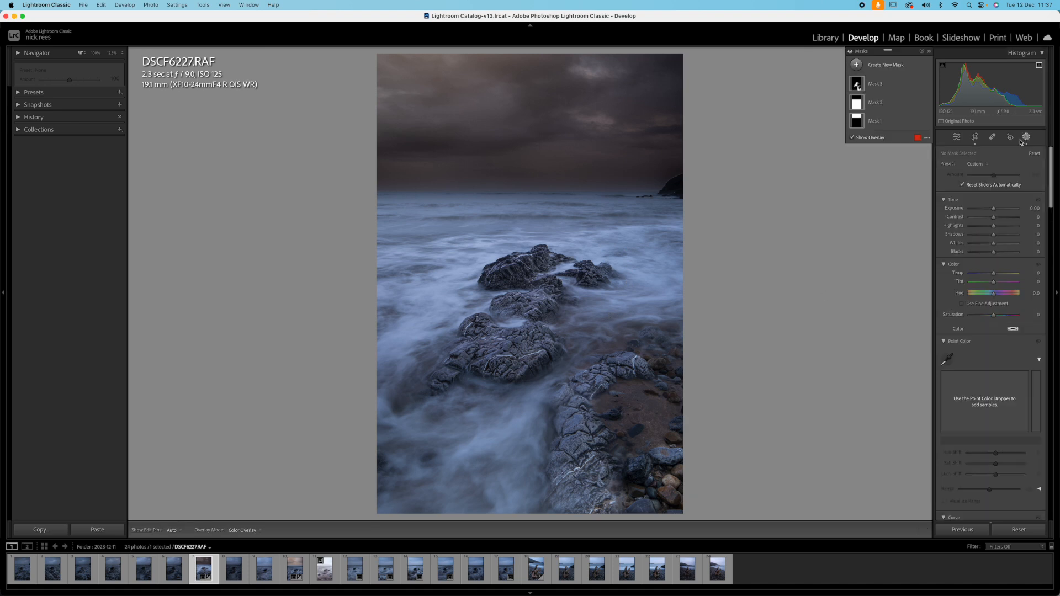
pyautogui.click(857, 65)
pyautogui.click(893, 142)
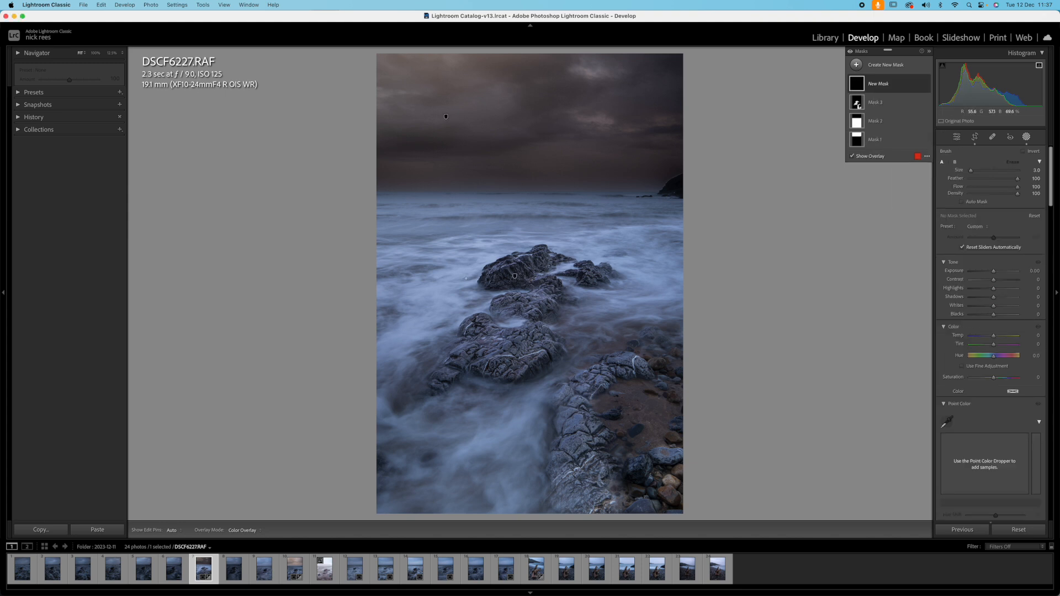
pyautogui.moveTo(435, 287)
pyautogui.mouseDown()
pyautogui.moveTo(434, 276)
pyautogui.moveTo(448, 323)
pyautogui.moveTo(448, 269)
pyautogui.moveTo(534, 233)
pyautogui.moveTo(629, 252)
pyautogui.moveTo(654, 276)
pyautogui.moveTo(510, 417)
pyautogui.moveTo(497, 456)
pyautogui.moveTo(526, 431)
pyautogui.moveTo(509, 475)
pyautogui.moveTo(516, 496)
pyautogui.mouseUp()
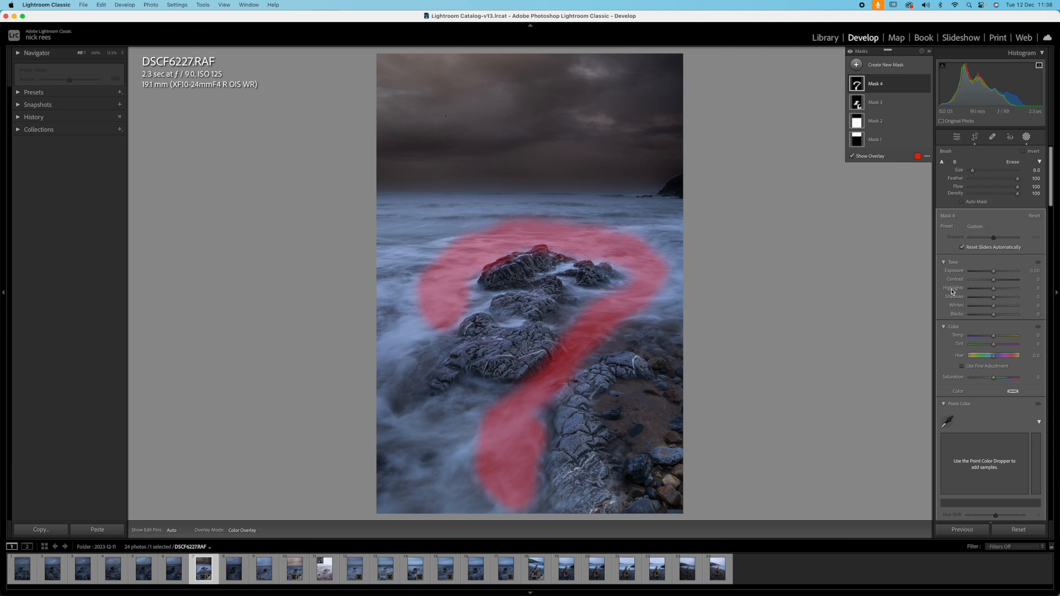
# - Set the water mask's whites to 60
pyautogui.moveTo(993, 305); pyautogui.dragTo(1010, 308)
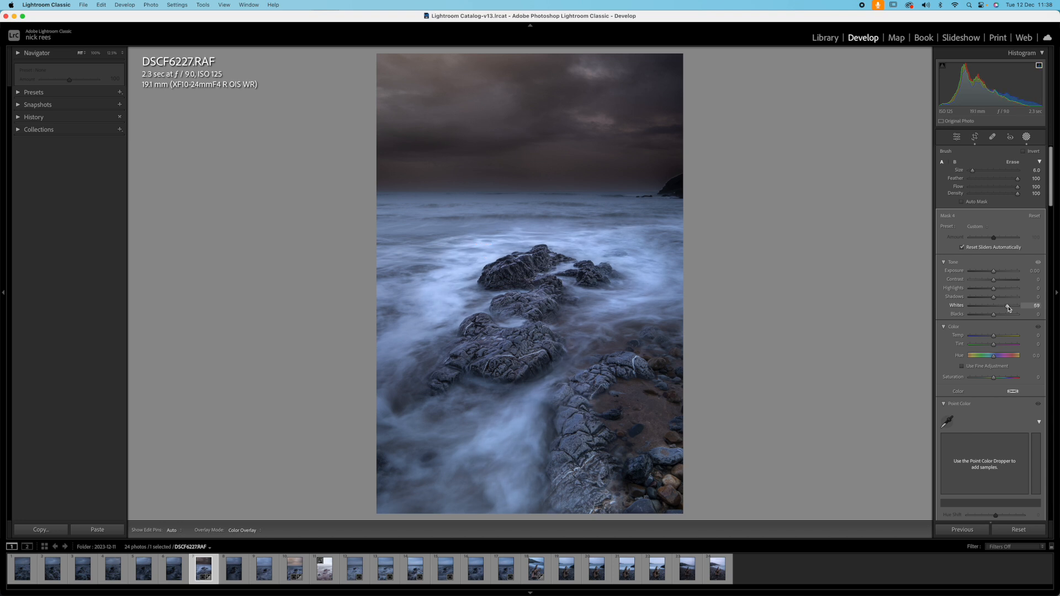
pyautogui.moveTo(1008, 308); pyautogui.dragTo(1011, 310)
pyautogui.moveTo(1008, 309); pyautogui.dragTo(1008, 310)
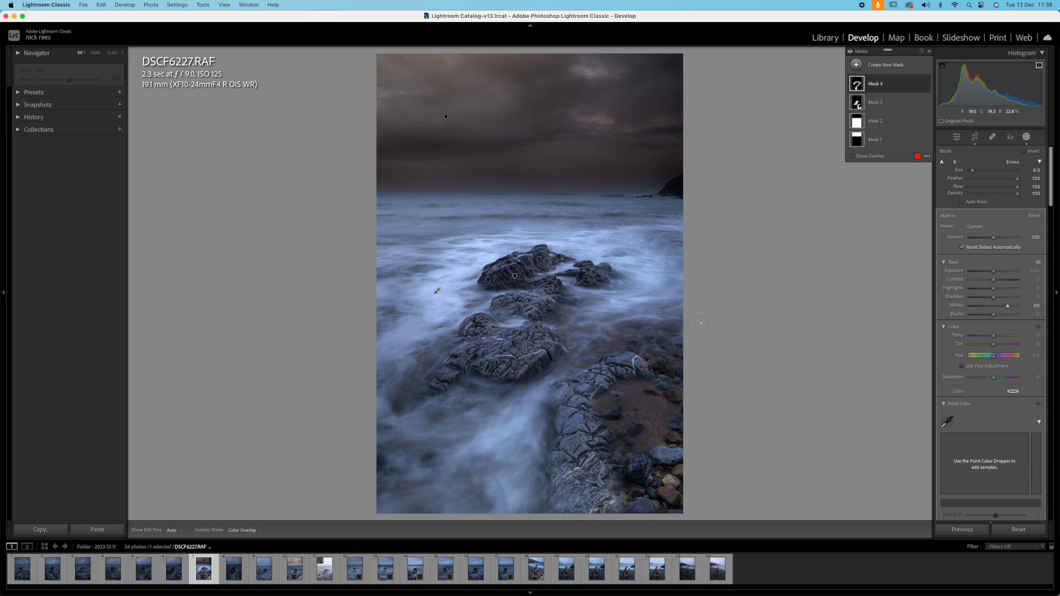
# - Create a further brush mask and paint it over the sand and pebbles in the photo's lower-right corner
pyautogui.click(857, 65)
pyautogui.click(896, 138)
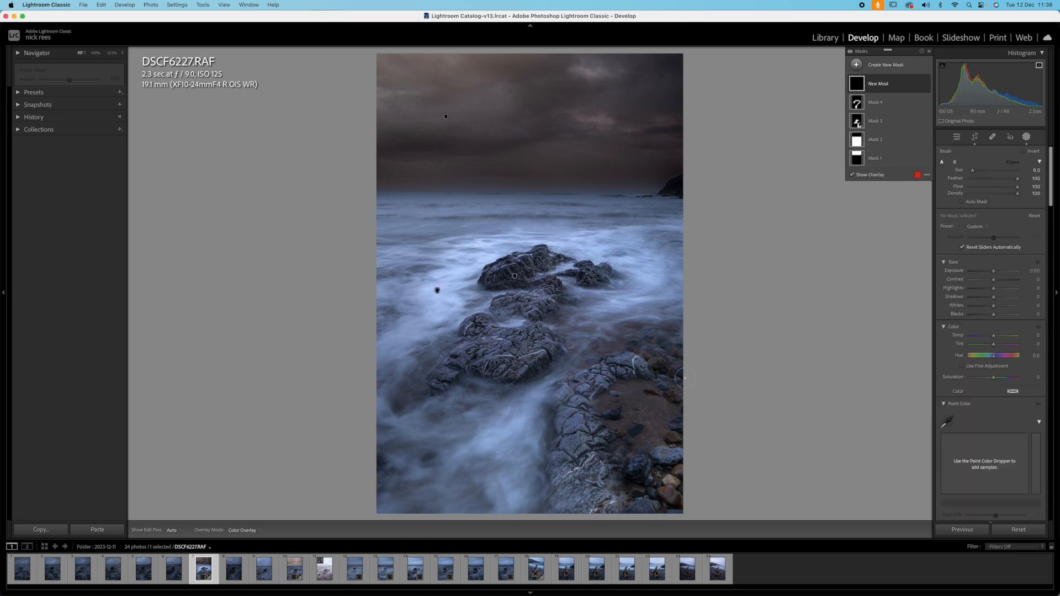
pyautogui.moveTo(638, 408)
pyautogui.mouseDown()
pyautogui.moveTo(644, 398)
pyautogui.moveTo(623, 412)
pyautogui.moveTo(661, 467)
pyautogui.mouseUp()
pyautogui.moveTo(665, 494)
pyautogui.mouseDown()
pyautogui.moveTo(680, 463)
pyautogui.moveTo(671, 396)
pyautogui.mouseUp()
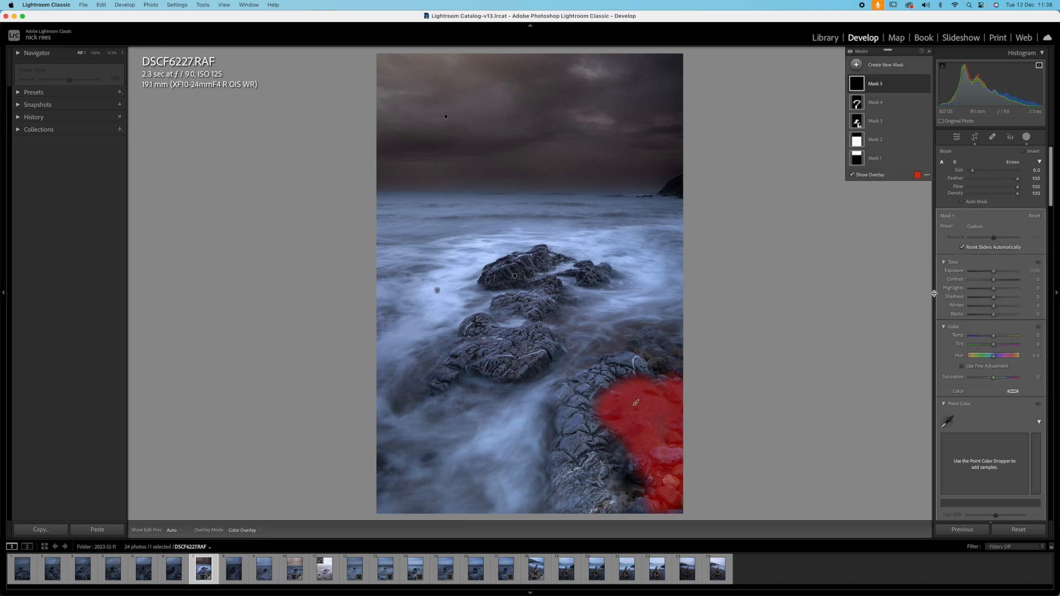
# - Set the pebble mask's shadows to 75 and its saturation to 40
pyautogui.moveTo(993, 297); pyautogui.dragTo(1011, 298)
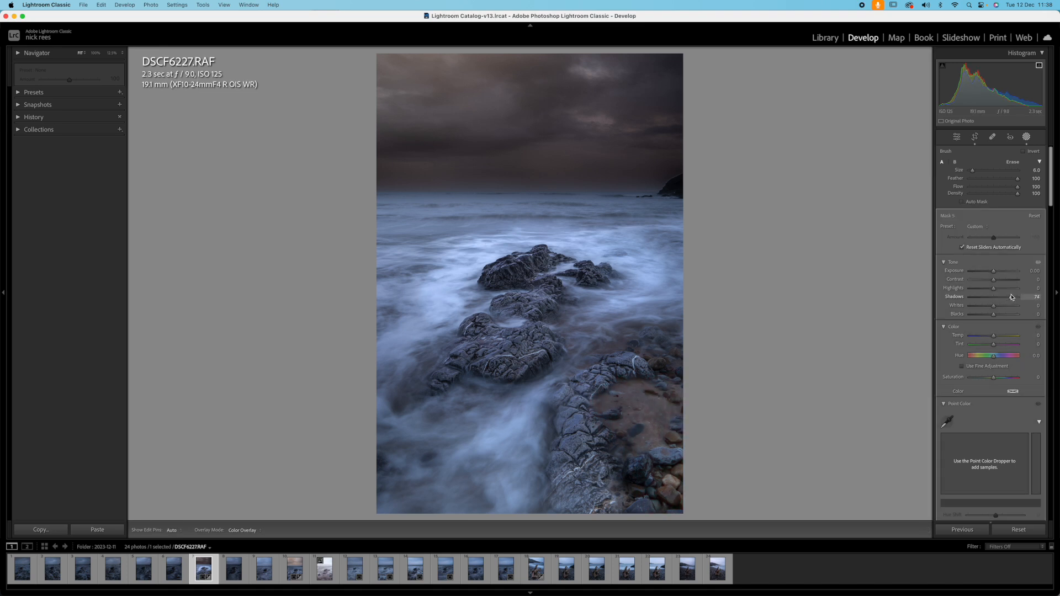
pyautogui.scroll(-3, 993, 309)
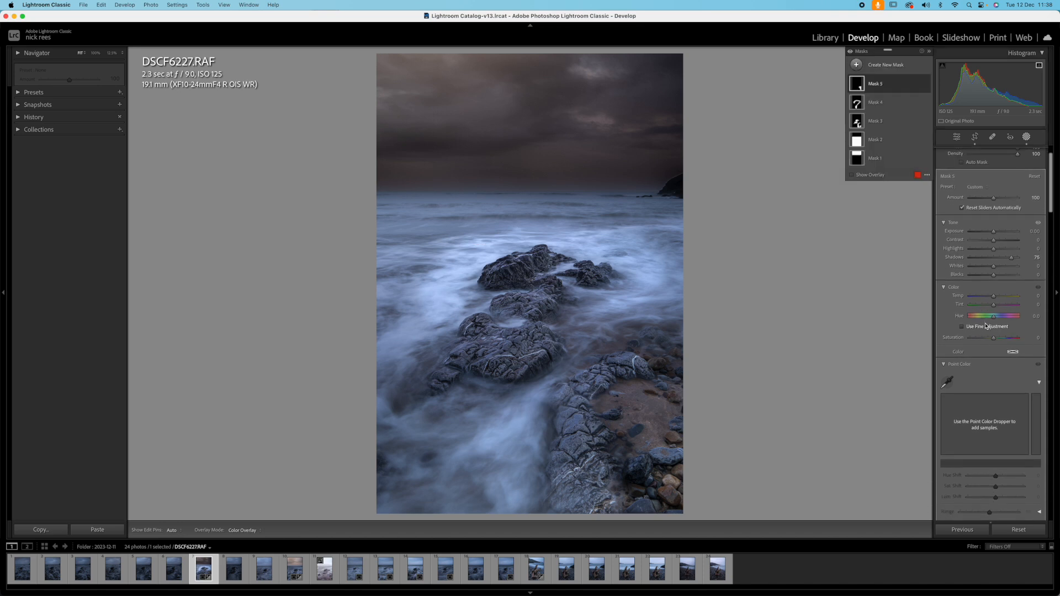
pyautogui.scroll(-2, 986, 325)
pyautogui.moveTo(994, 264); pyautogui.dragTo(1010, 263)
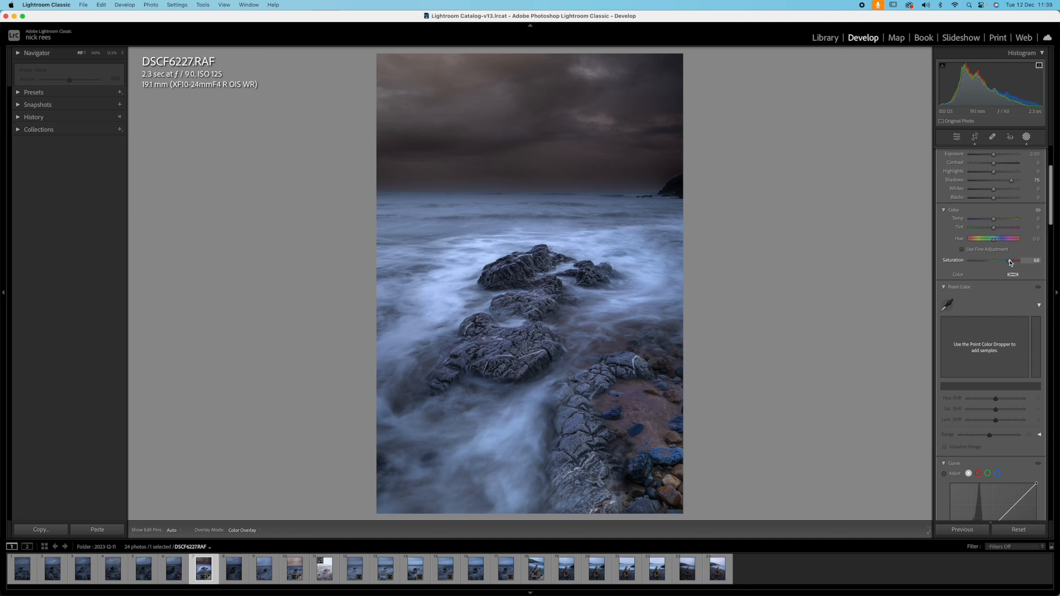
pyautogui.moveTo(1010, 263); pyautogui.dragTo(1011, 263)
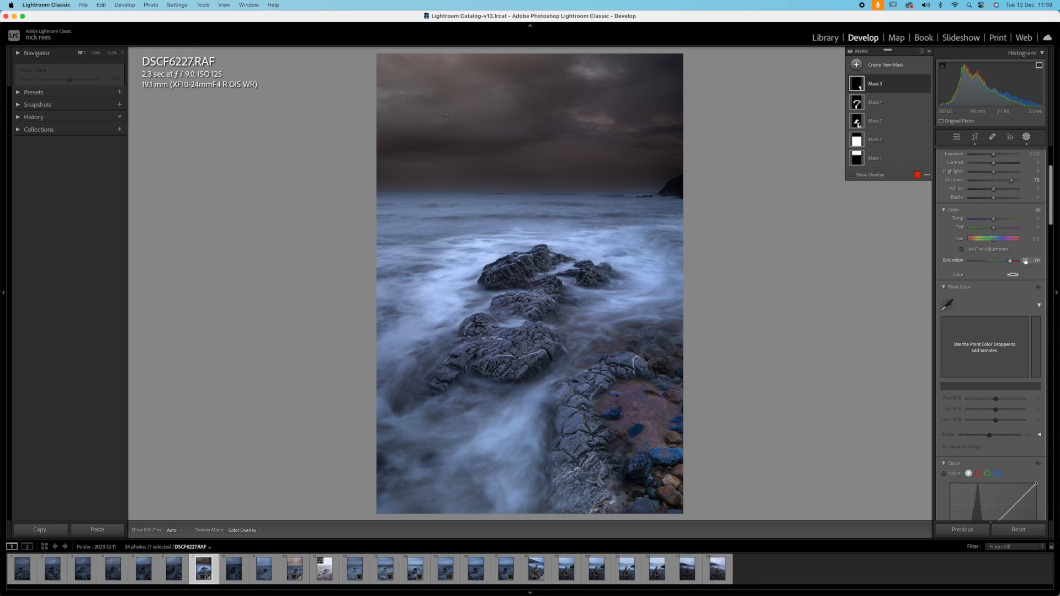
pyautogui.moveTo(1011, 262); pyautogui.dragTo(1003, 267)
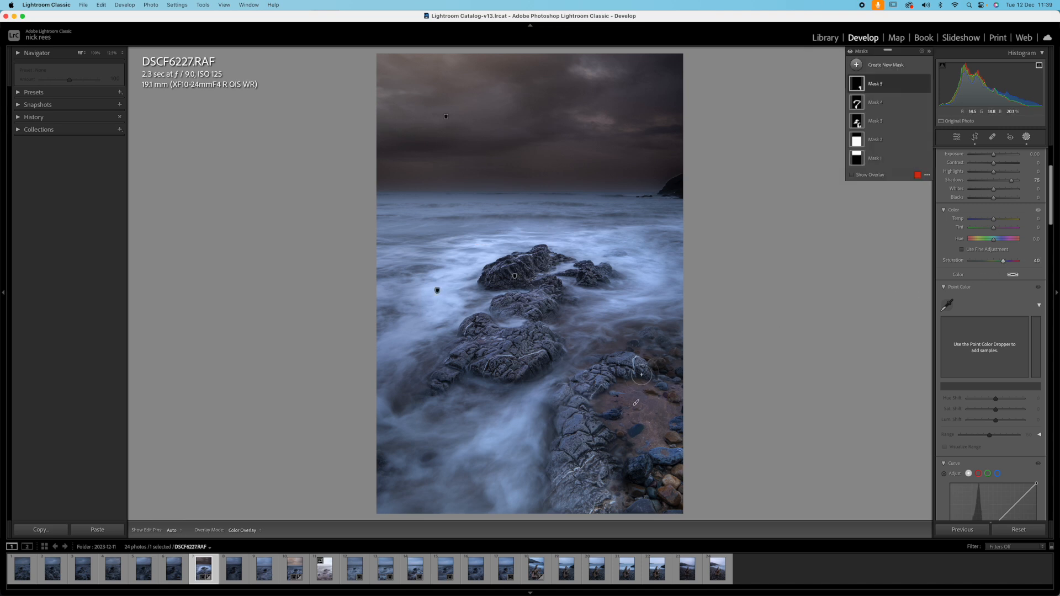
# - Set the pebble mask's exposure to 0.30
pyautogui.scroll(3, 988, 213)
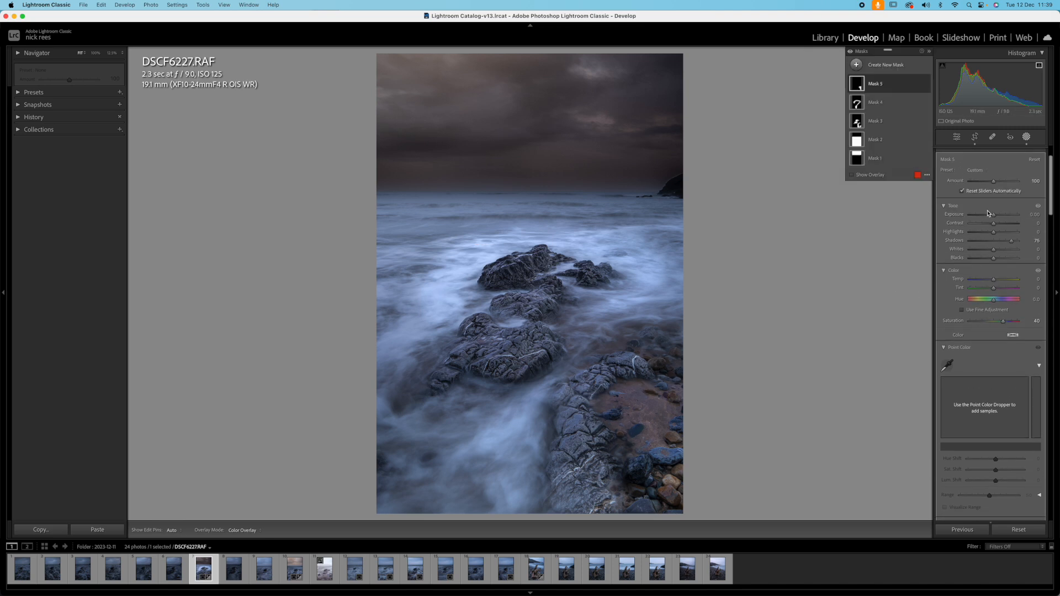
pyautogui.moveTo(994, 217); pyautogui.dragTo(996, 217)
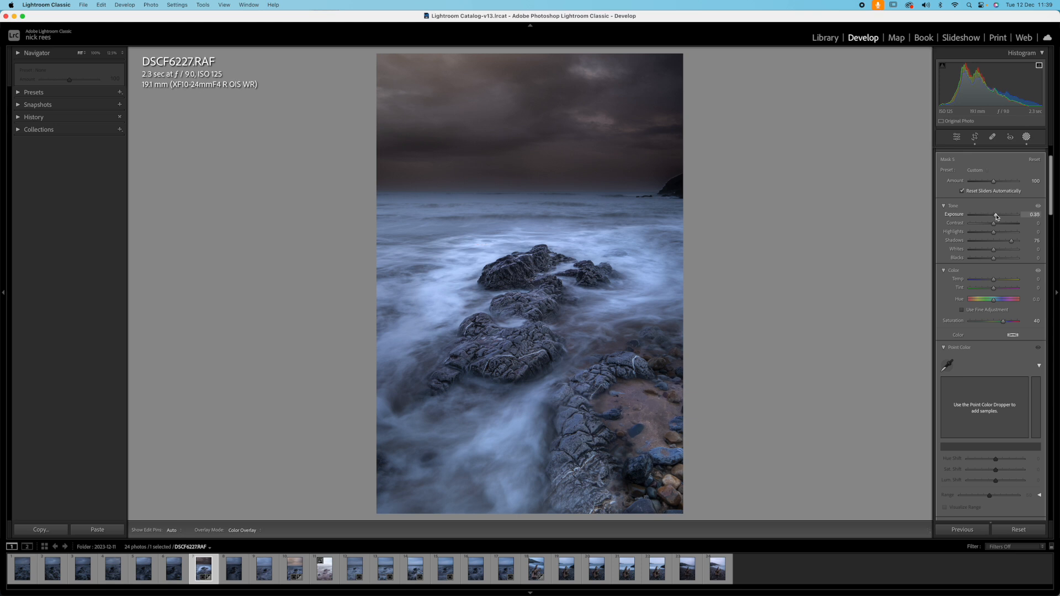
pyautogui.moveTo(996, 216); pyautogui.dragTo(997, 216)
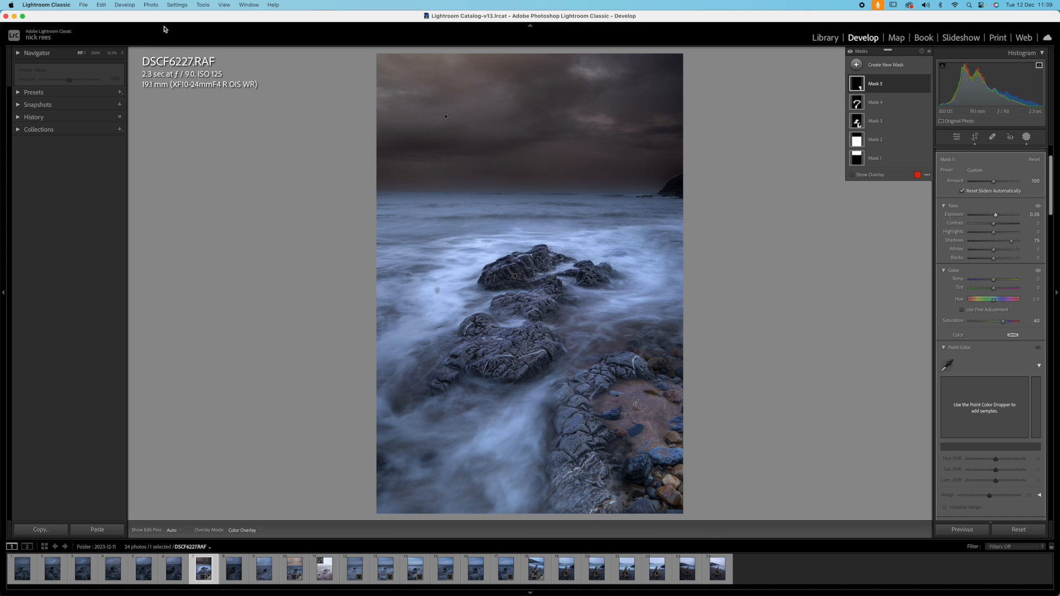
# - Open the edited photo in Adobe Photoshop 2024
pyautogui.click(151, 5)
pyautogui.moveTo(160, 54)
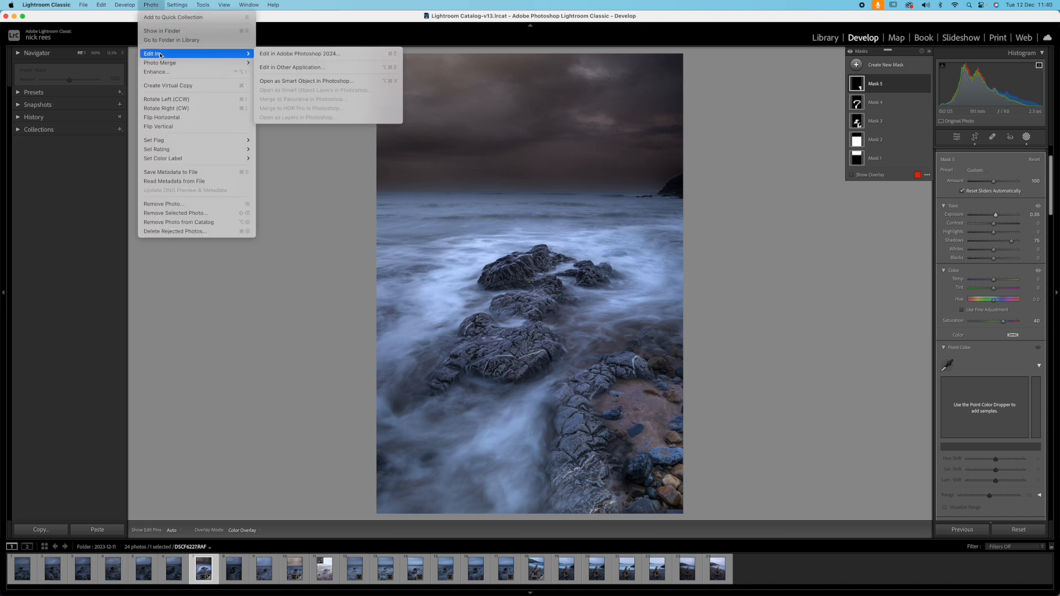
pyautogui.click(274, 53)
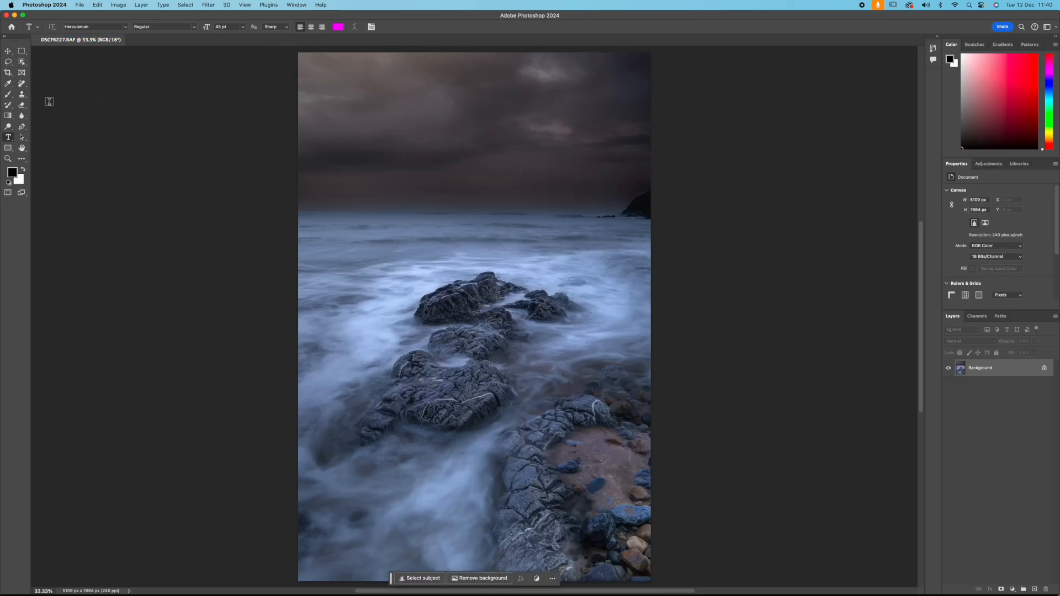
# - Enlarge the Remove Tool's brush to 400 and paint out the dark headland at the right end of the horizon
pyautogui.click(22, 84)
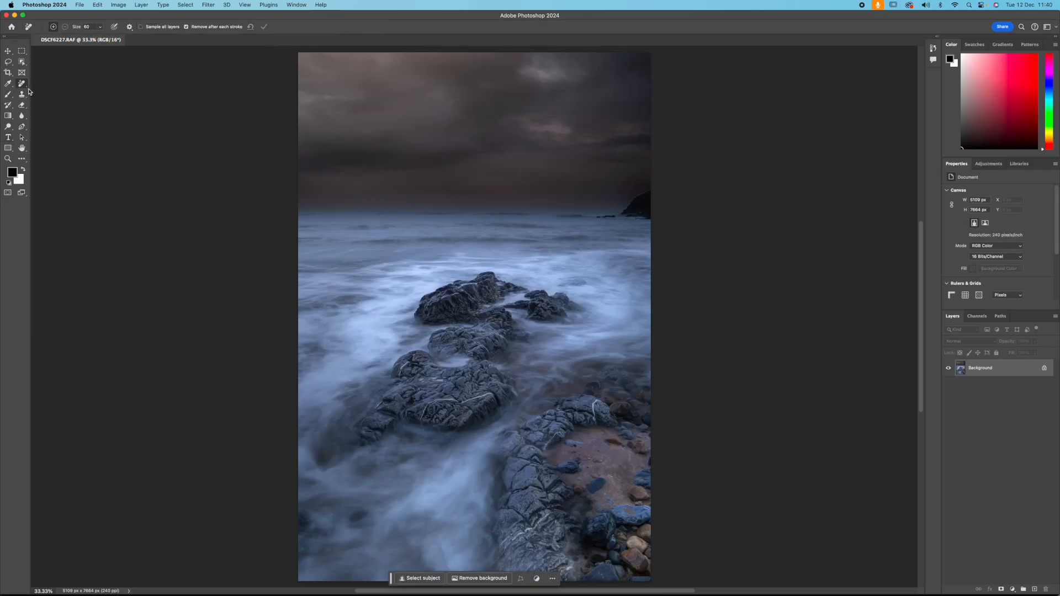
pyautogui.rightClick(27, 89)
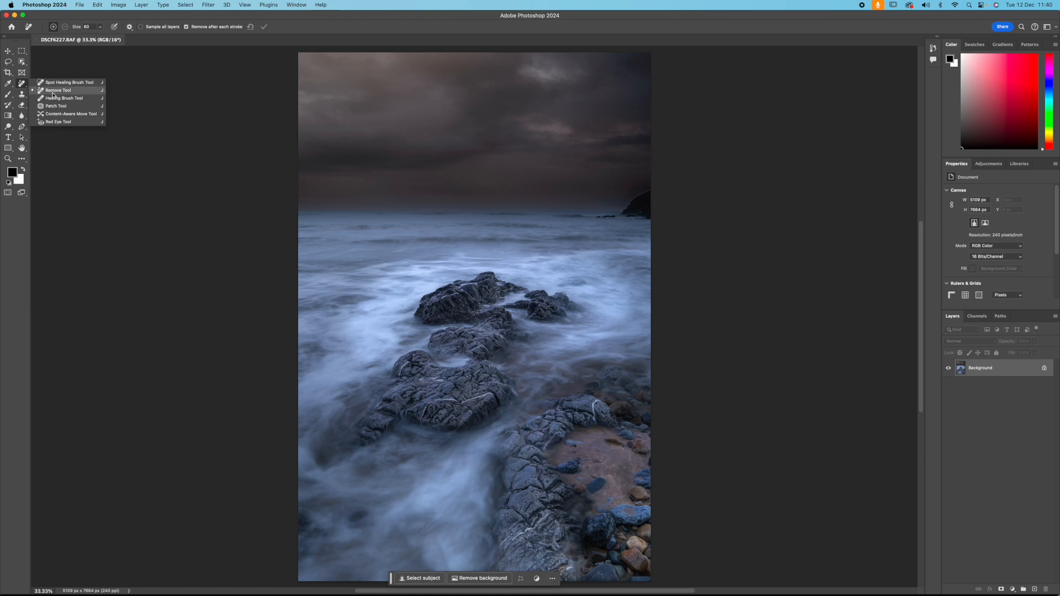
pyautogui.click(54, 91)
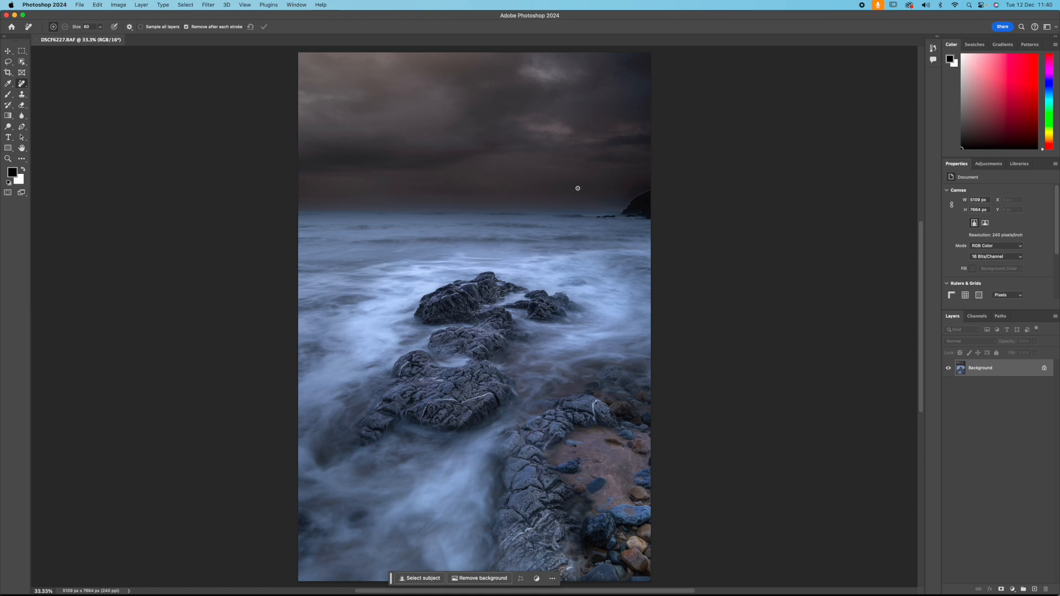
pyautogui.press(']')
pyautogui.press(']')
pyautogui.press(']')
pyautogui.press(']')
pyautogui.press(']')
pyautogui.press(']')
pyautogui.press(']')
pyautogui.press(']')
pyautogui.press(']')
pyautogui.moveTo(628, 203)
pyautogui.mouseDown()
pyautogui.moveTo(653, 204)
pyautogui.moveTo(646, 210)
pyautogui.mouseUp()
pyautogui.click(652, 198)
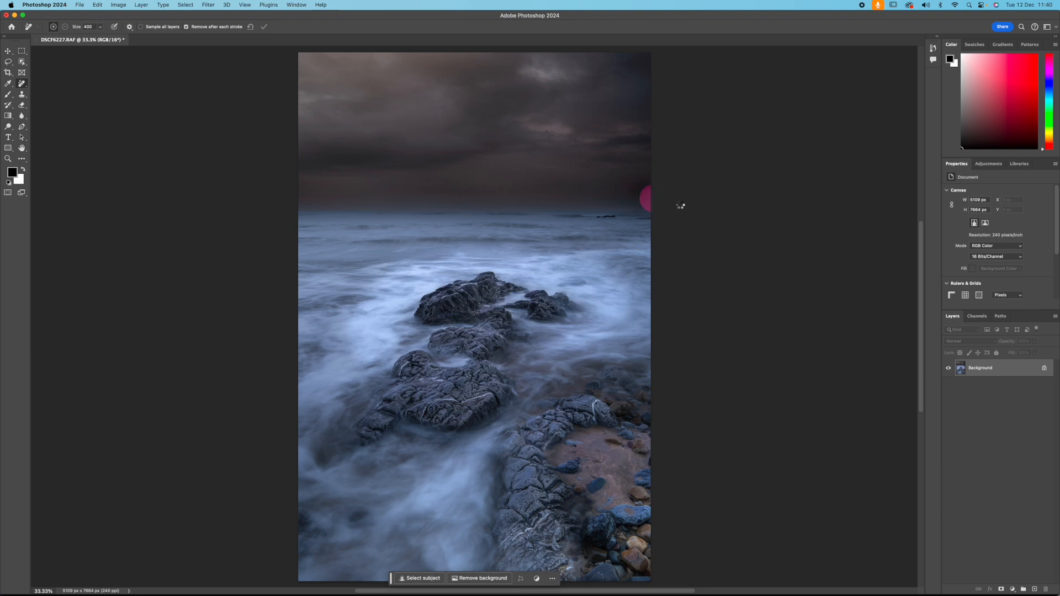